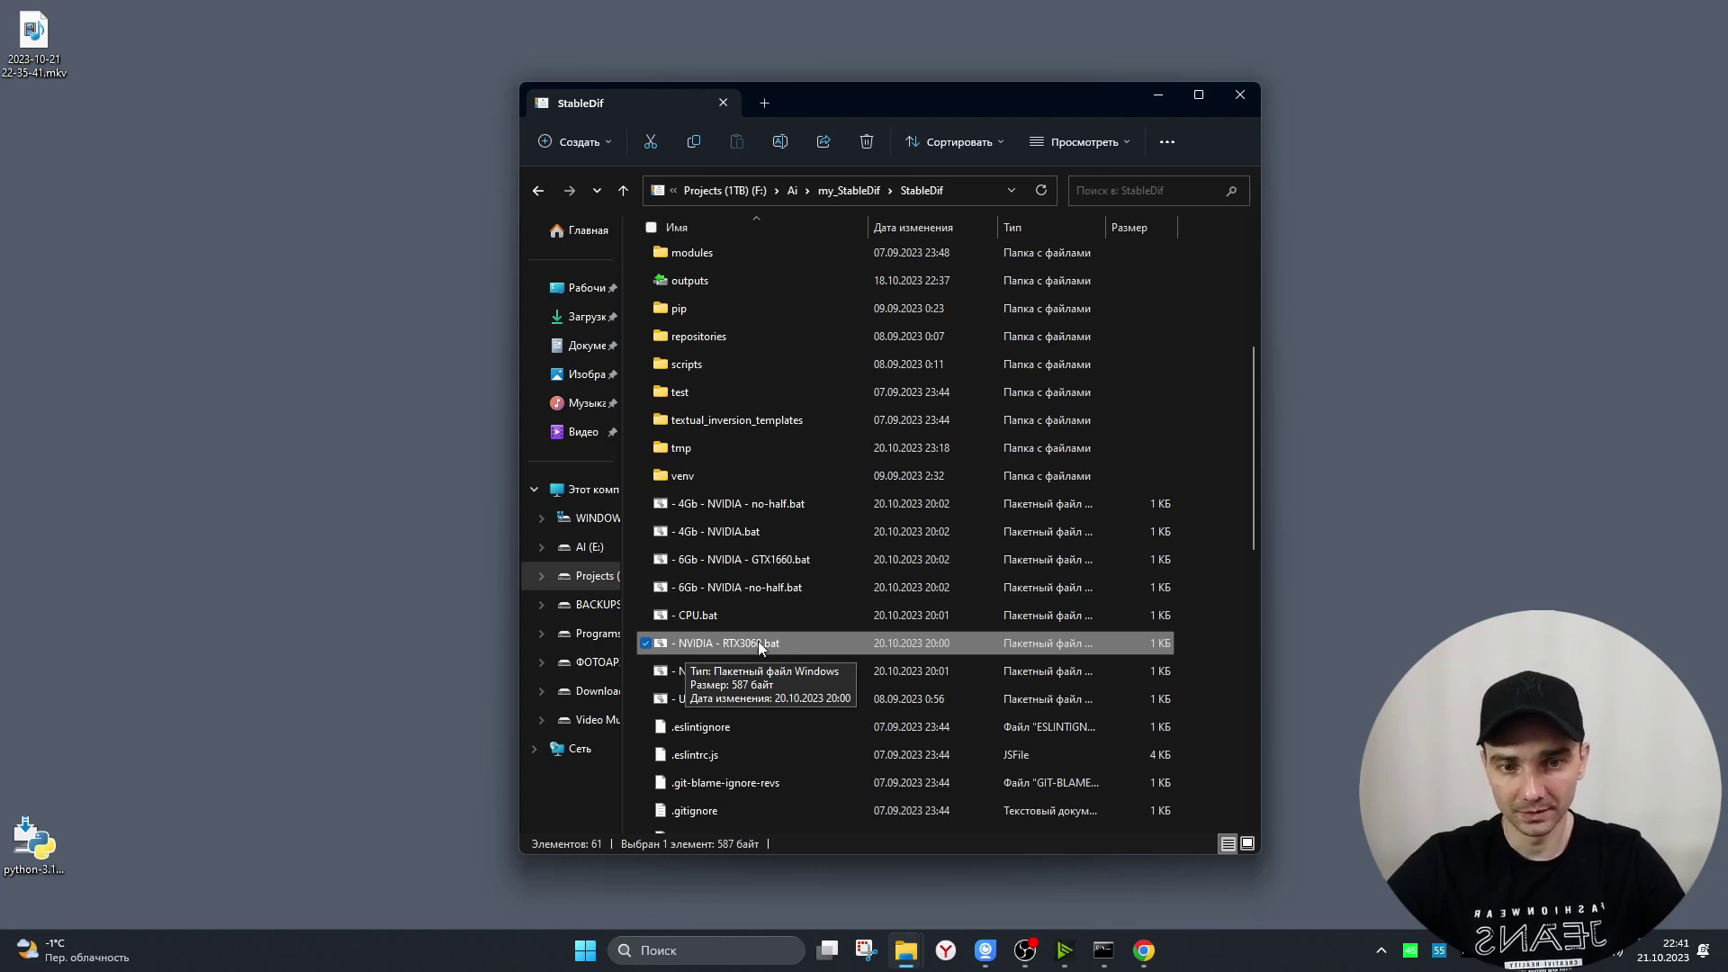
- Select the "- 6Gb - NVIDIA - GTX1660.bat" launch file, followed by "- NVIDIA - RTX3060.bat", in the StableDif folder
{"action": "left_click", "coordinate": [795, 560]}
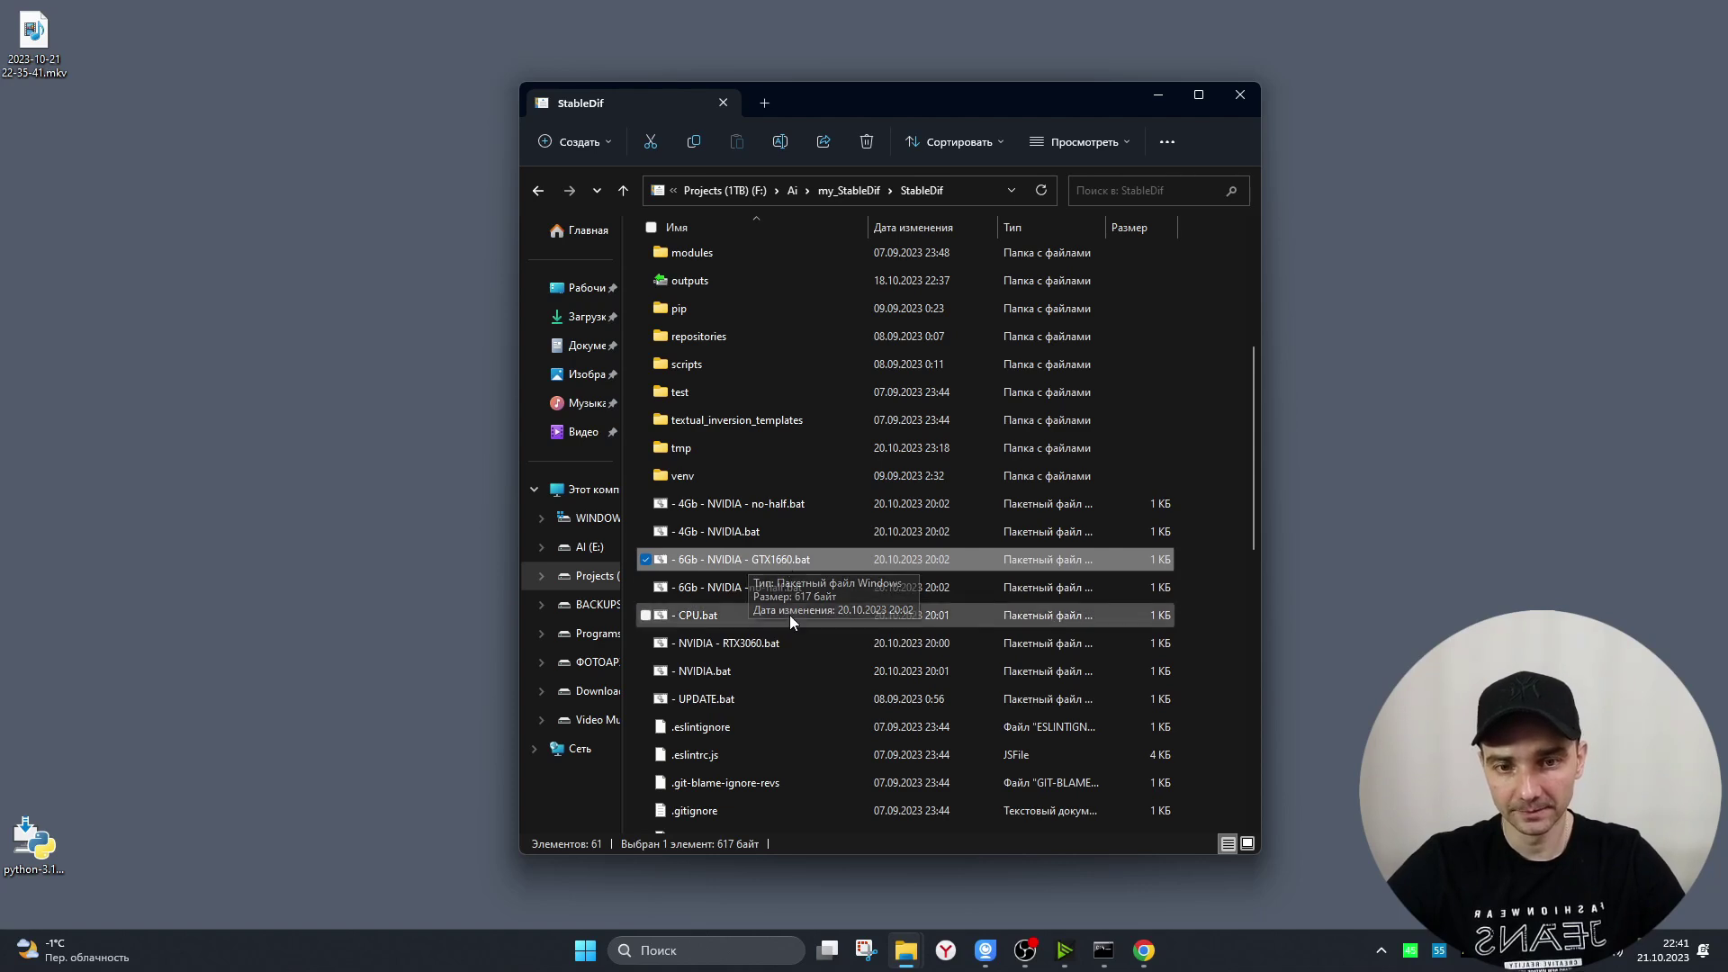
{"action": "left_click", "coordinate": [774, 646]}
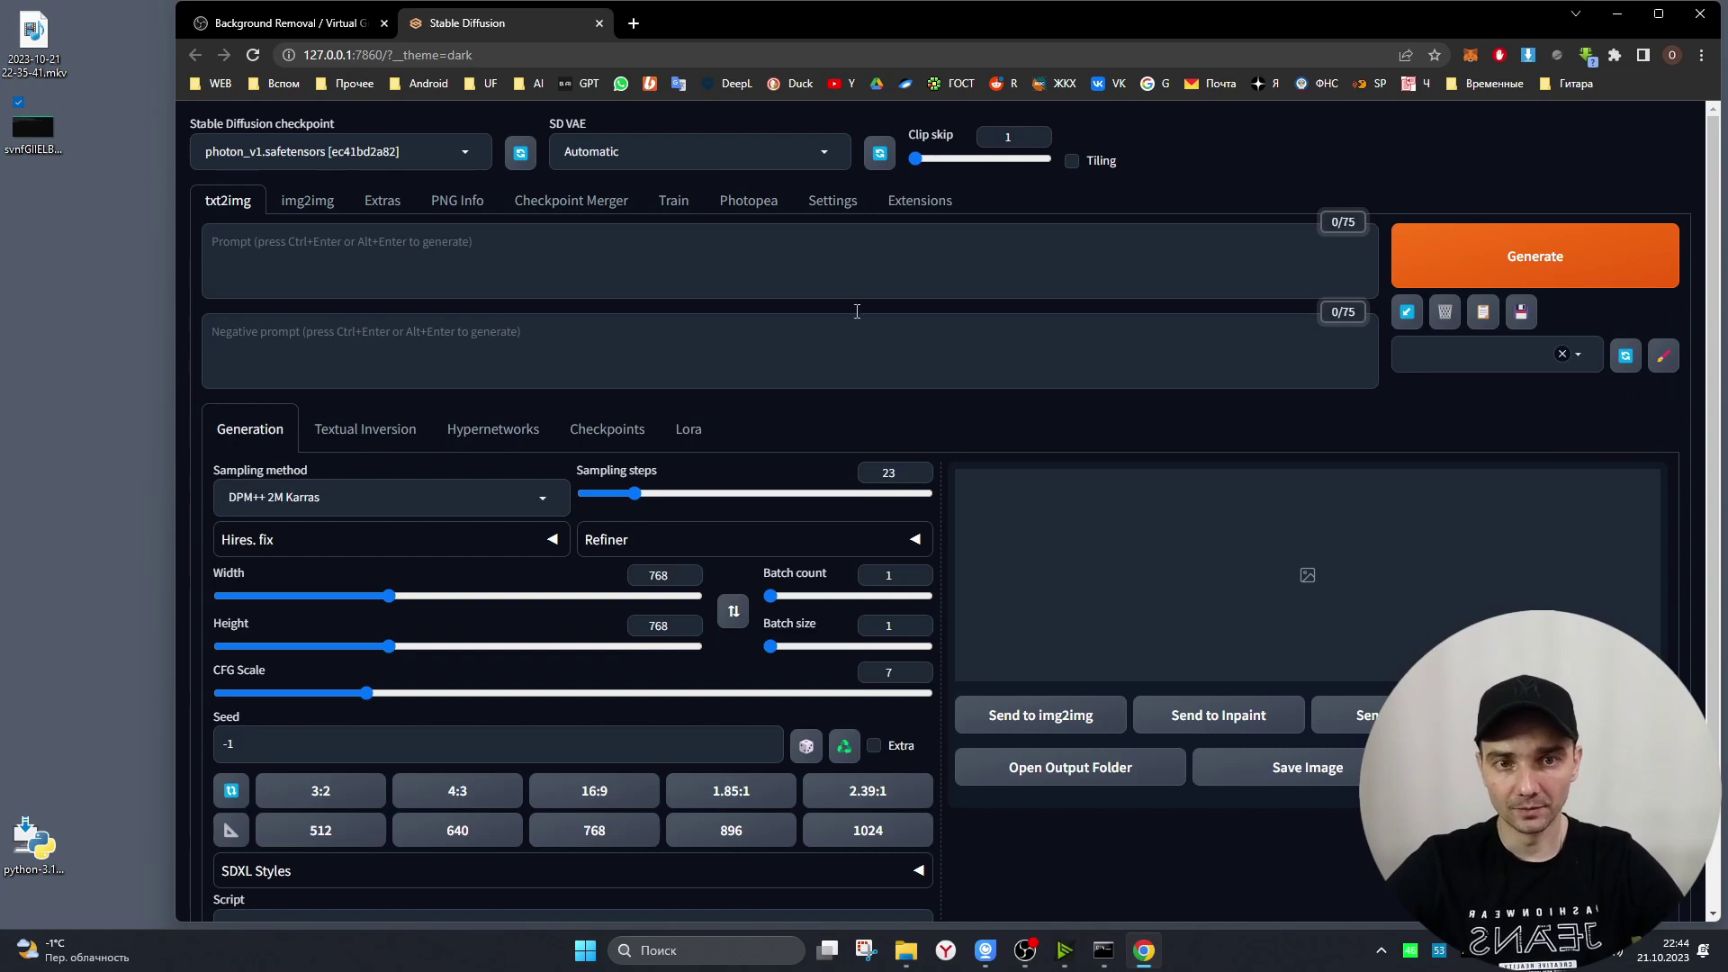
- View the embedded Photopea editor, return to txt2img and expand SDXL Styles to look through the available styles
{"action": "left_click", "coordinate": [754, 211]}
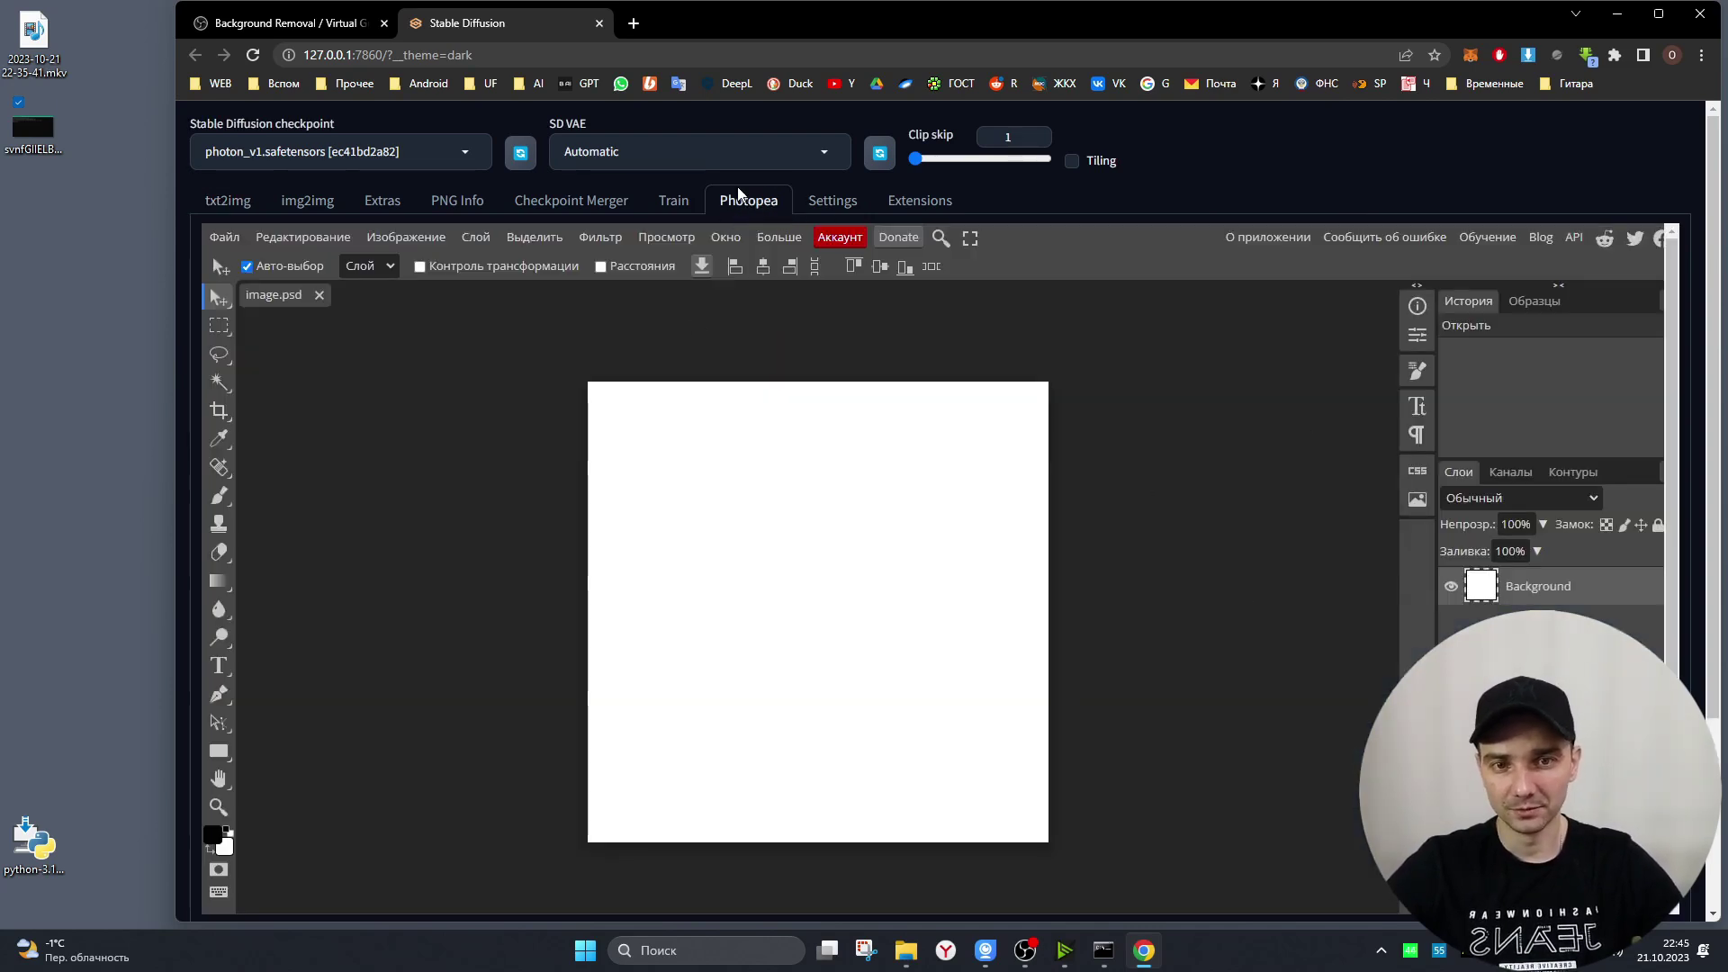
{"action": "left_click", "coordinate": [228, 200]}
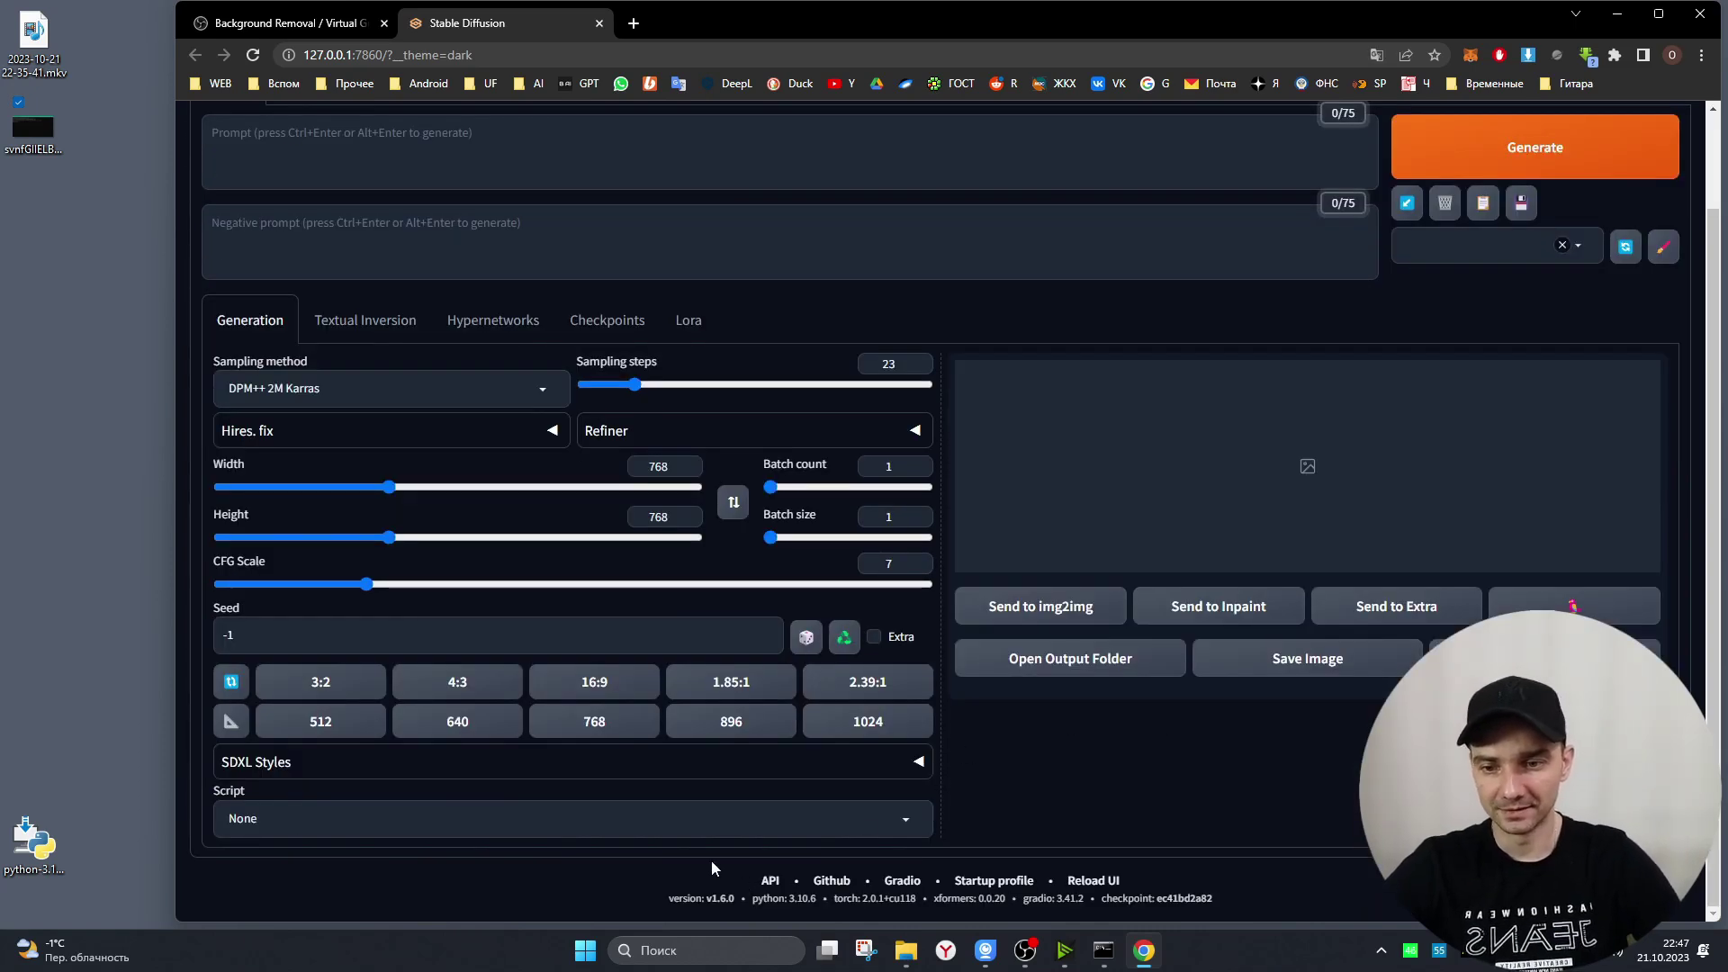
{"action": "left_click", "coordinate": [270, 766]}
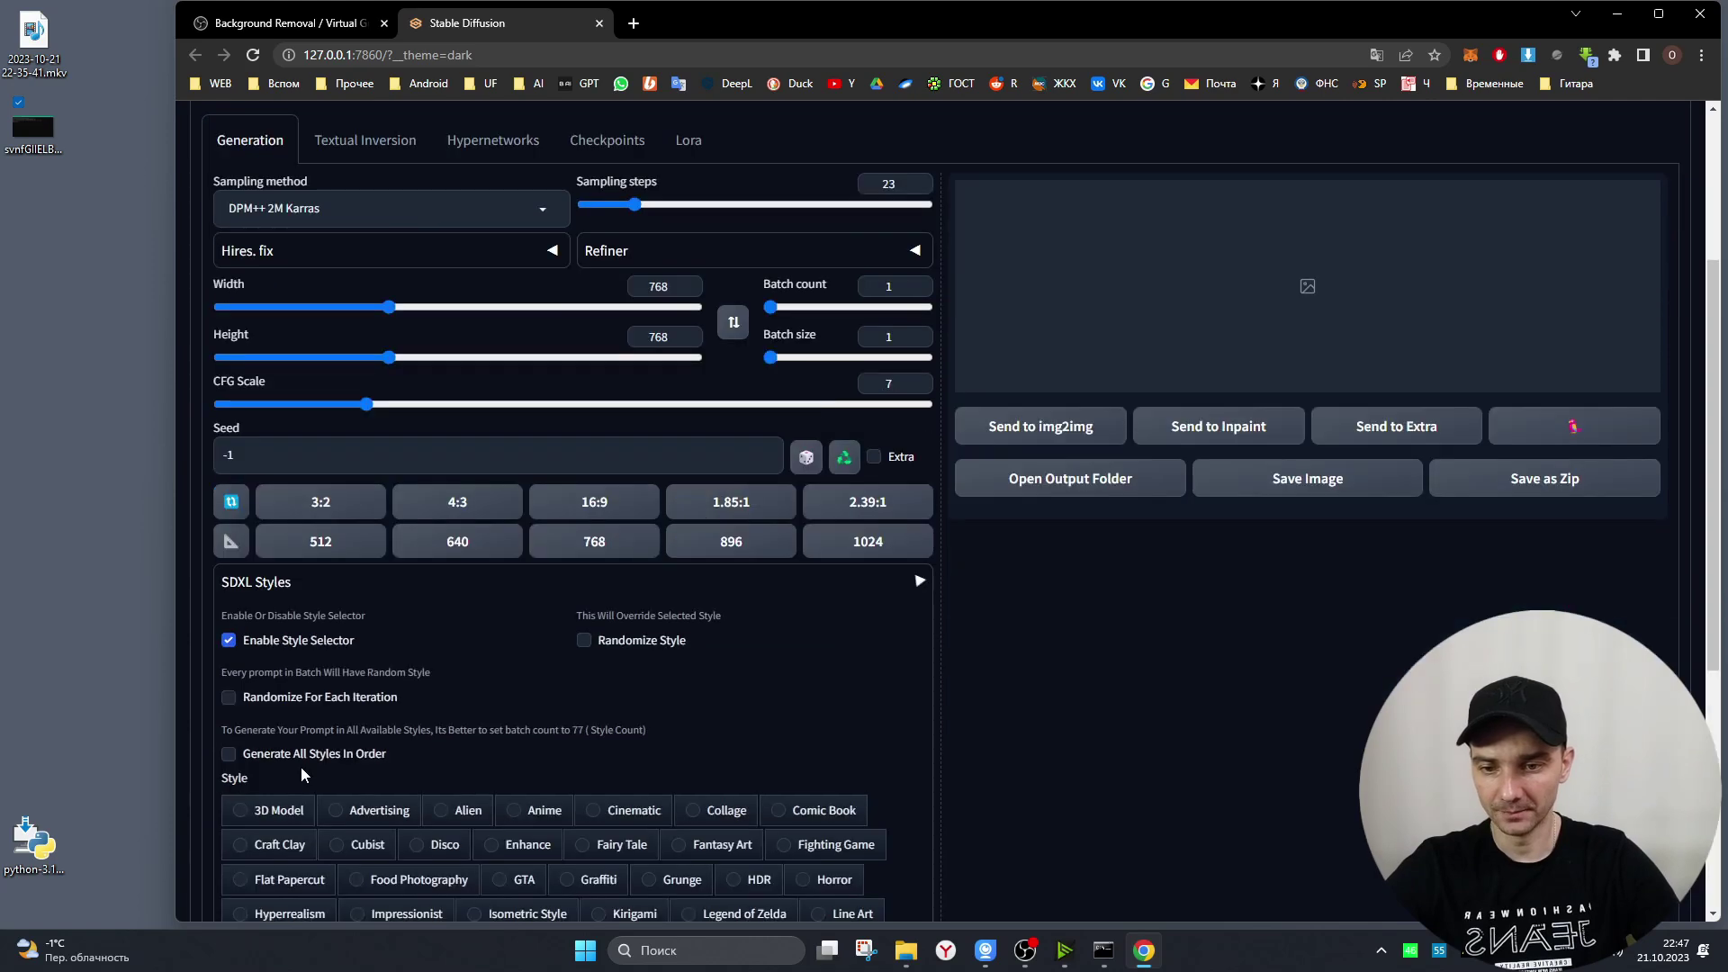
{"action": "left_click", "coordinate": [302, 766]}
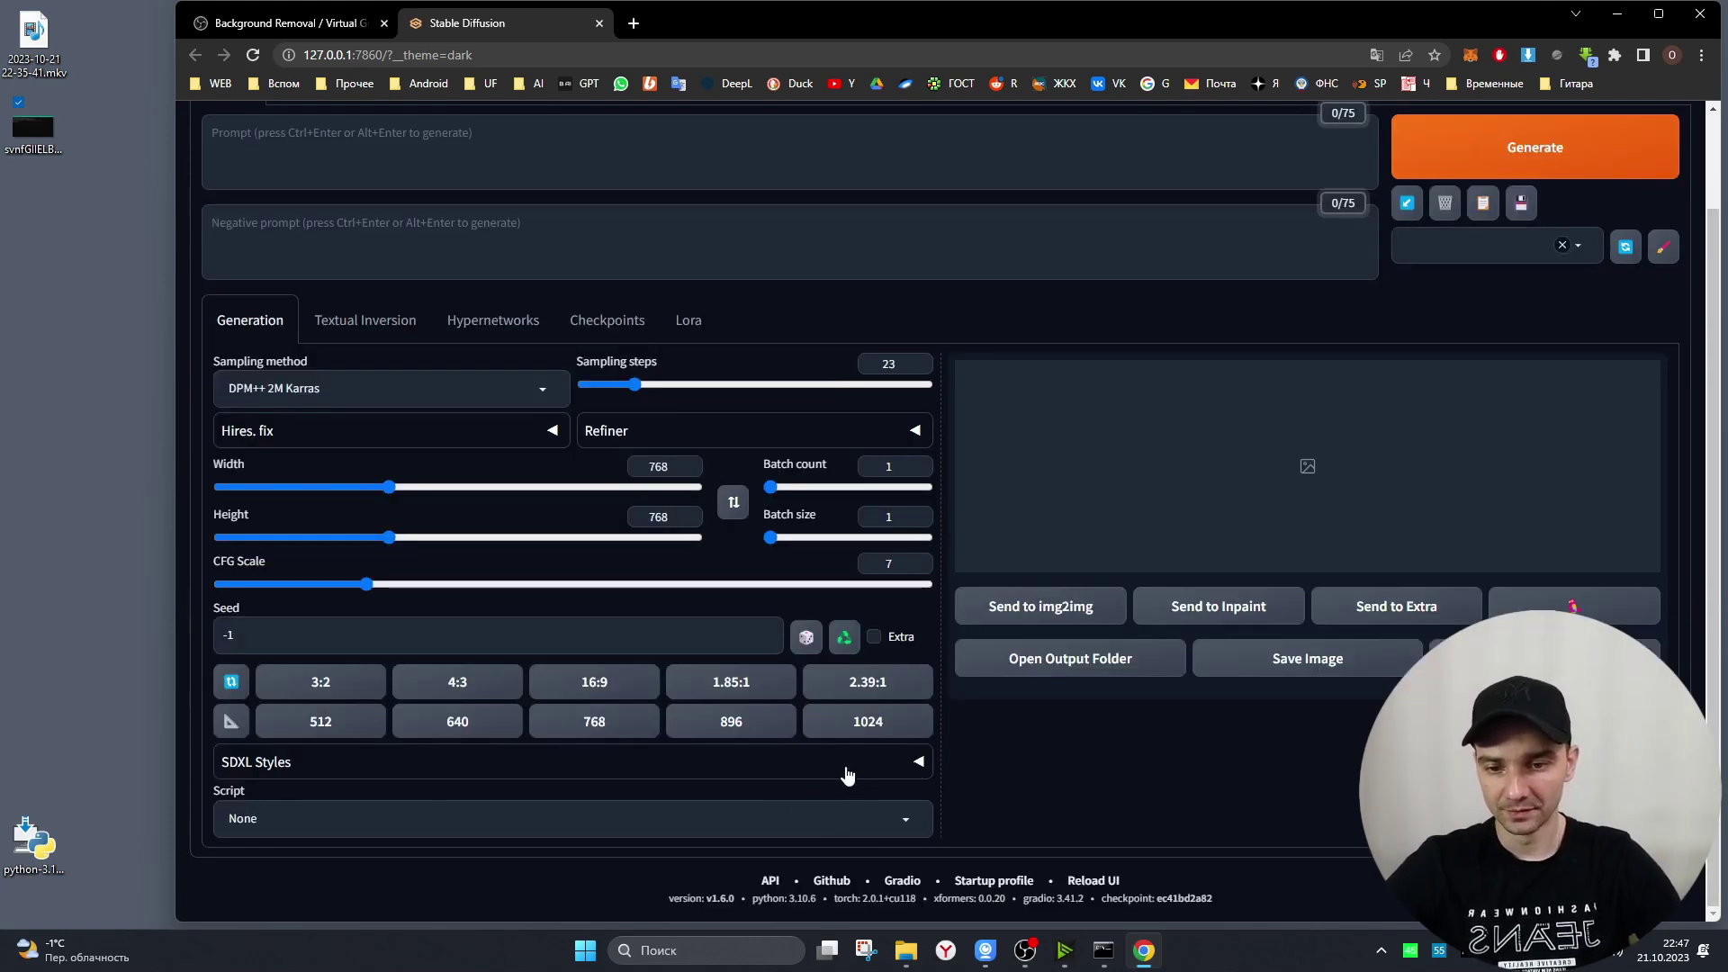
{"action": "left_click", "coordinate": [741, 763]}
{"action": "scroll", "coordinate": [742, 768], "scroll_direction": "down", "scroll_amount": 4}
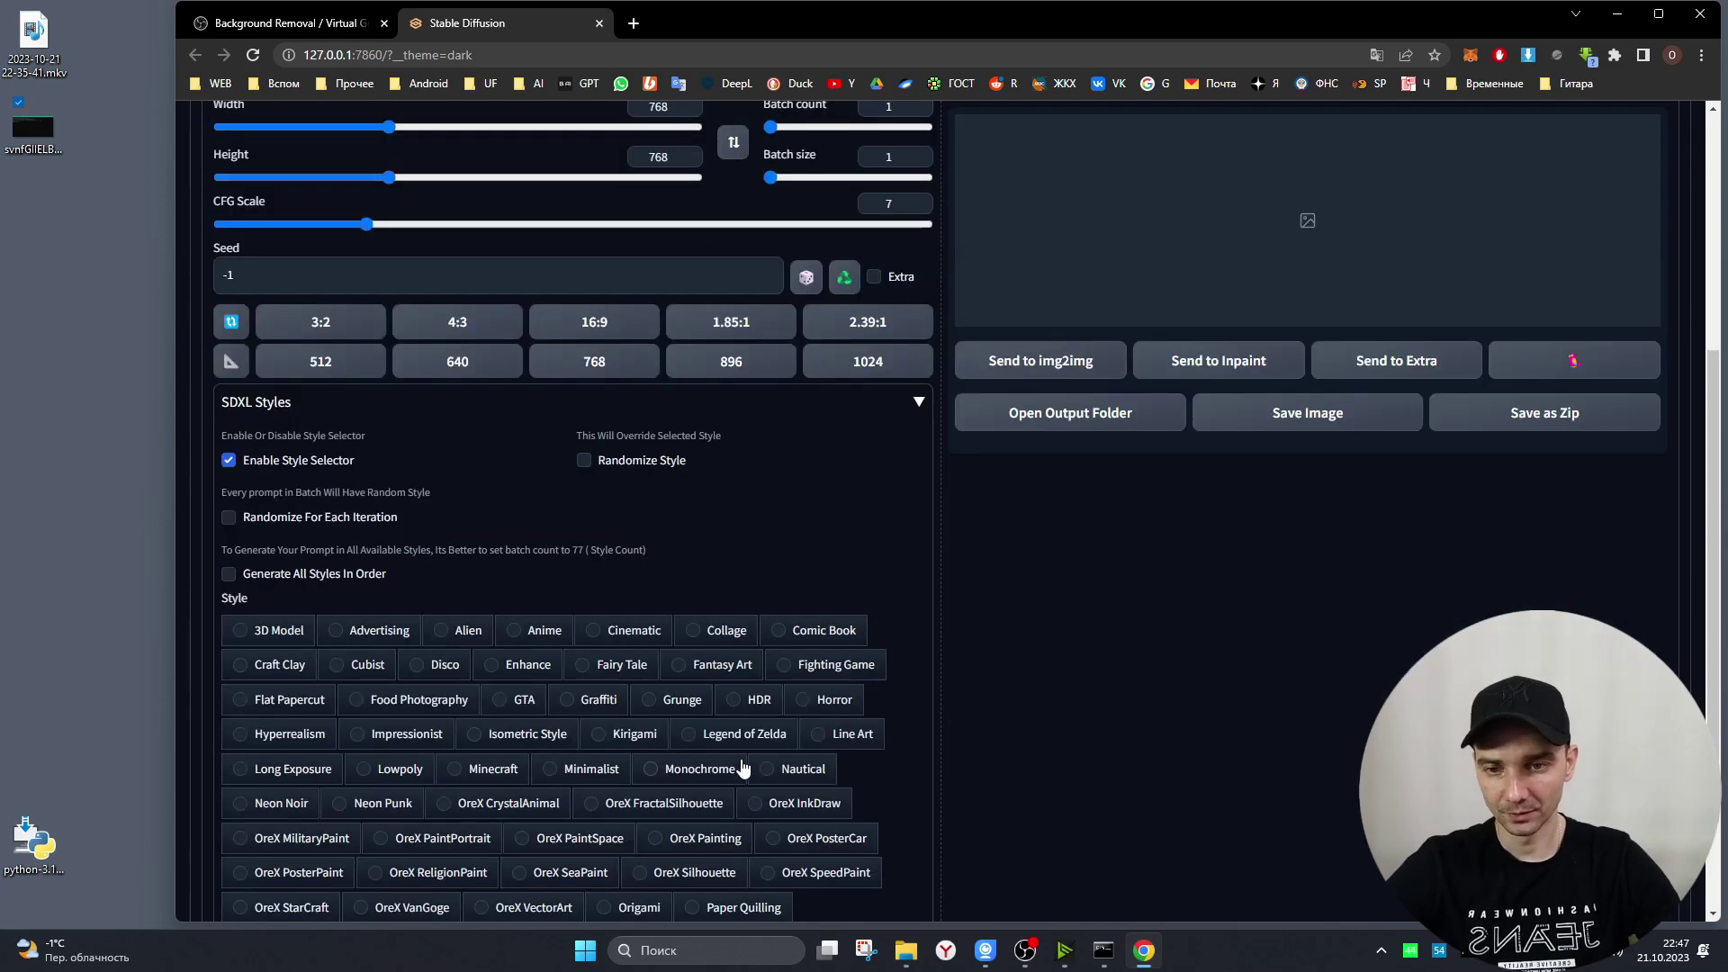
{"action": "scroll", "coordinate": [702, 705], "scroll_direction": "down", "scroll_amount": 3}
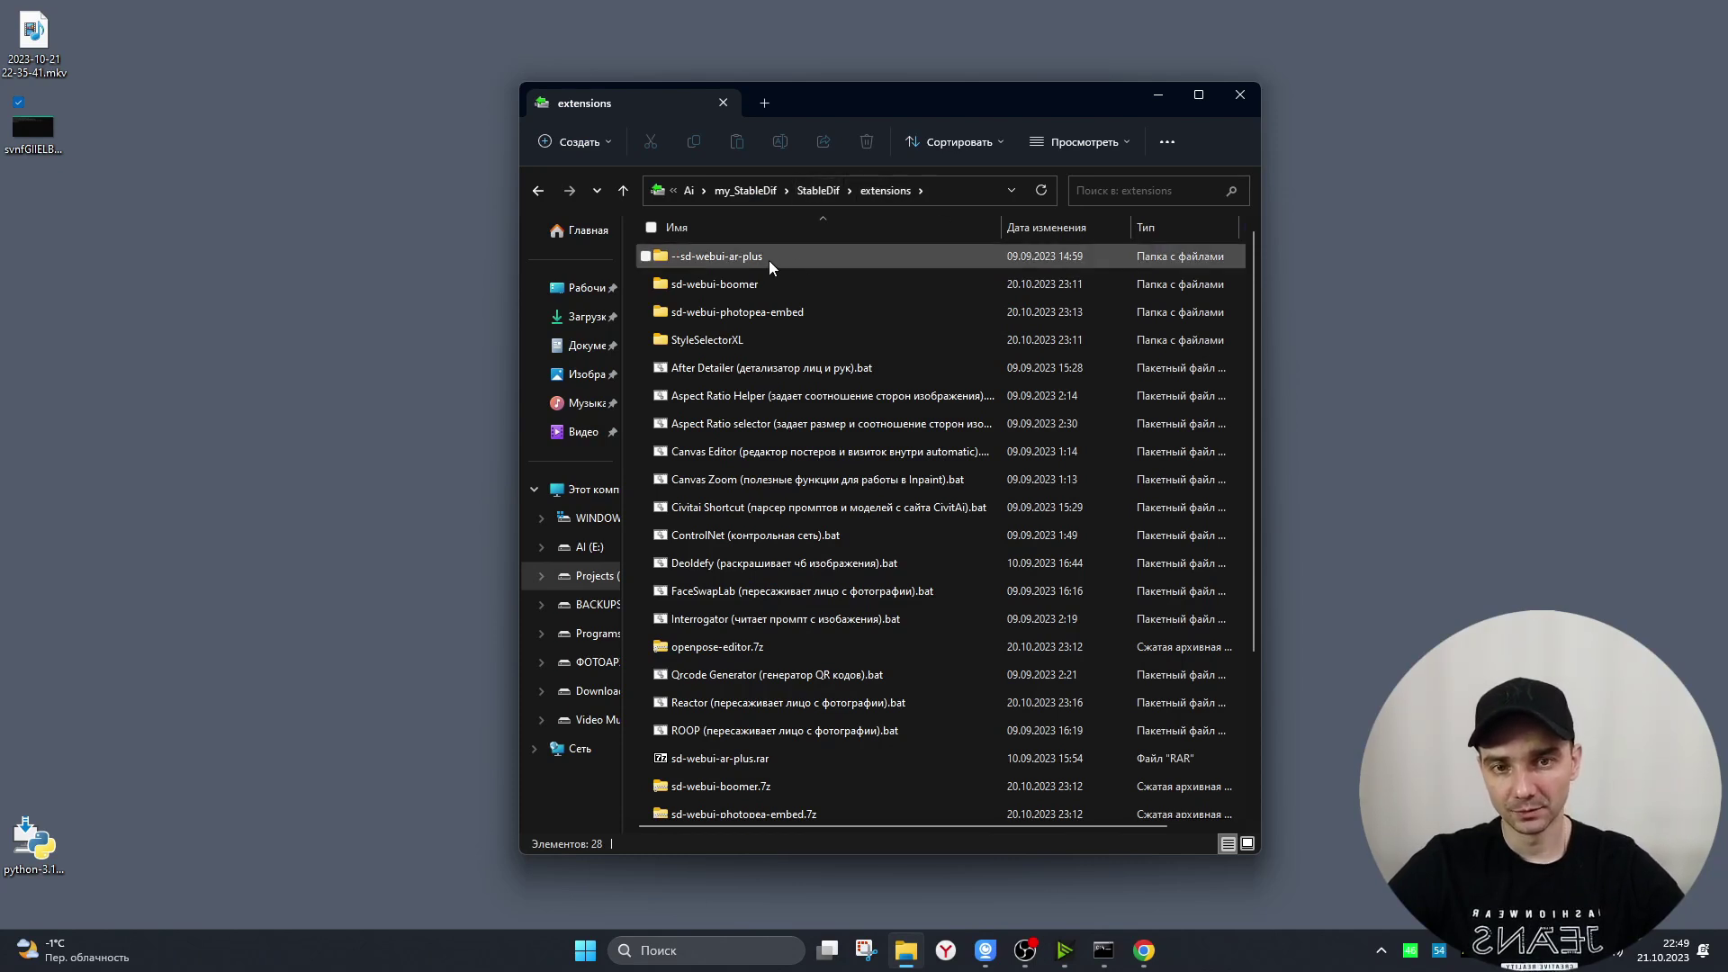
- Examine the extensions folder, including StyleSelectorXL, sd-webui-boomer and the openpose-editor, StyleSelectorXL and sd-webui-prompt-all-in-one archives
{"action": "left_click", "coordinate": [750, 339]}
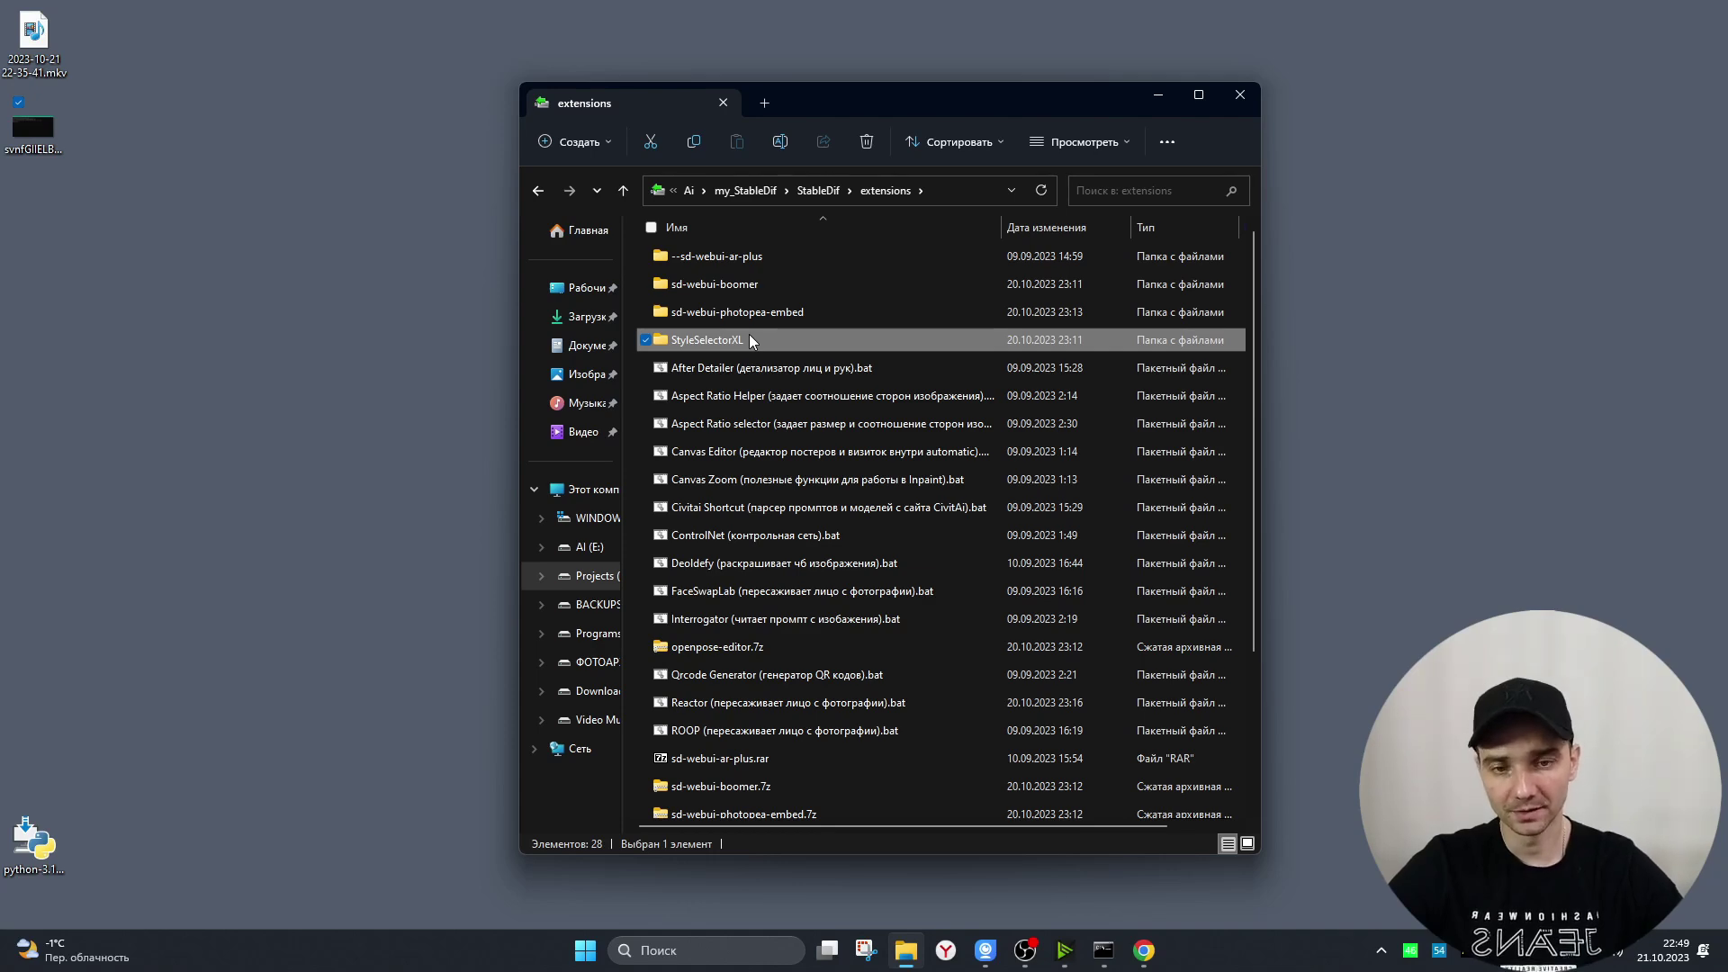
{"action": "scroll", "coordinate": [748, 340], "scroll_direction": "down", "scroll_amount": 2}
{"action": "left_click", "coordinate": [765, 496]}
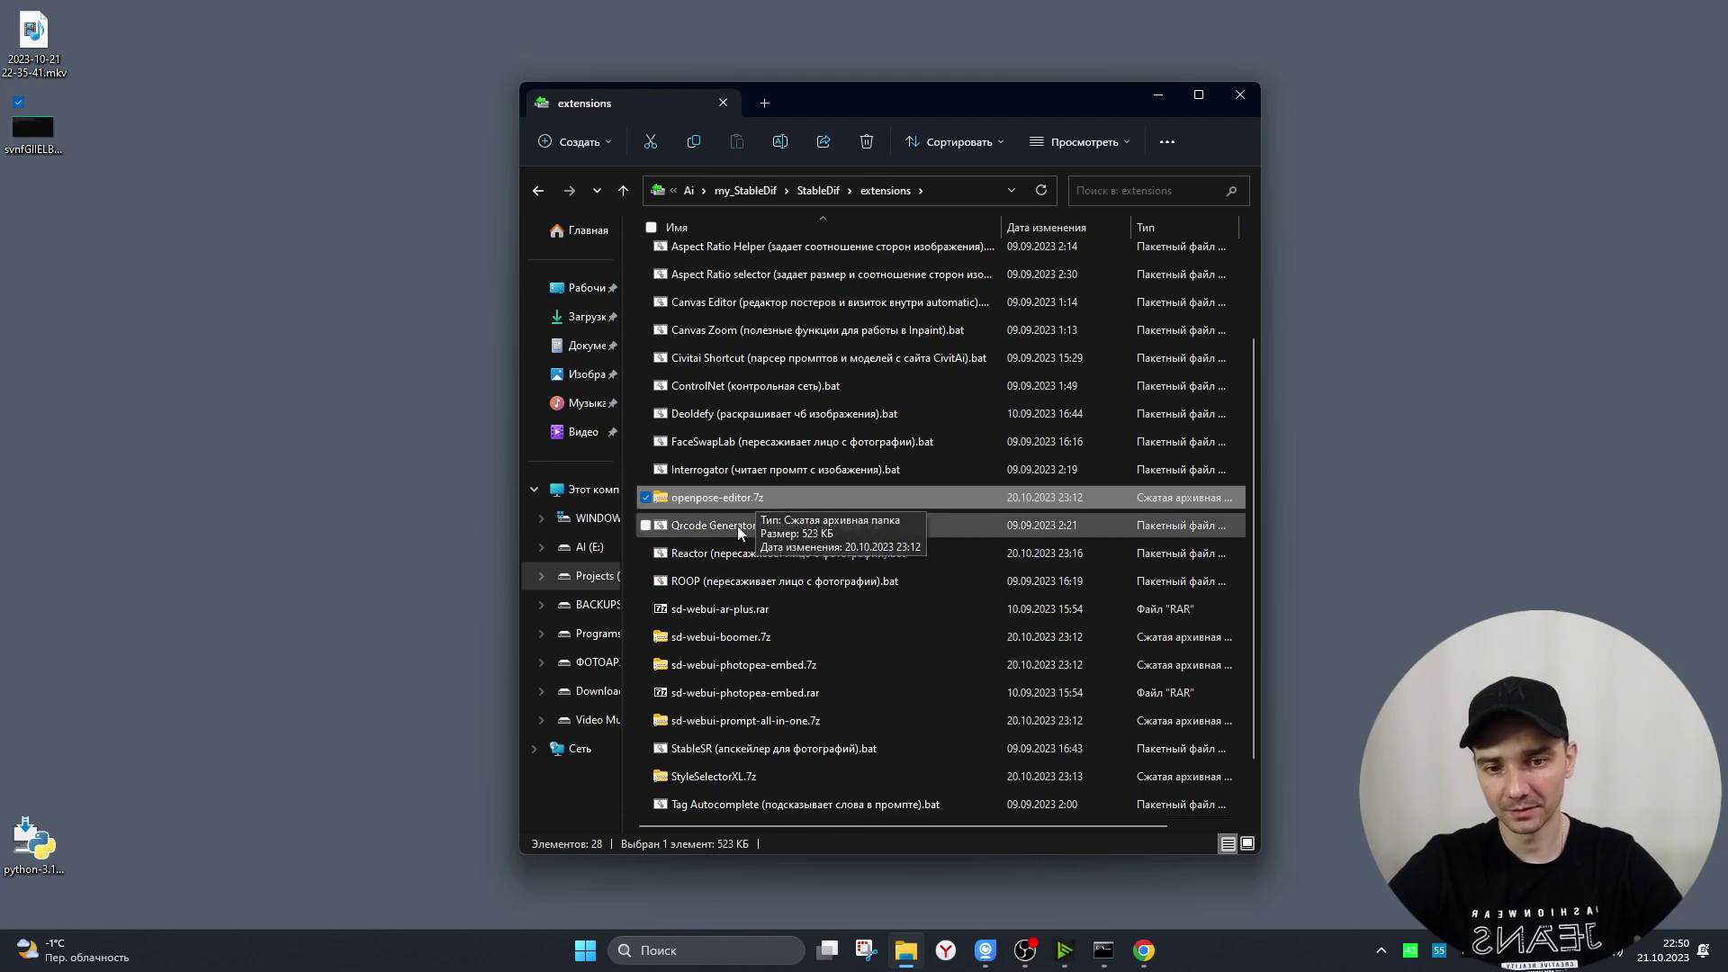
{"action": "left_click", "coordinate": [721, 778]}
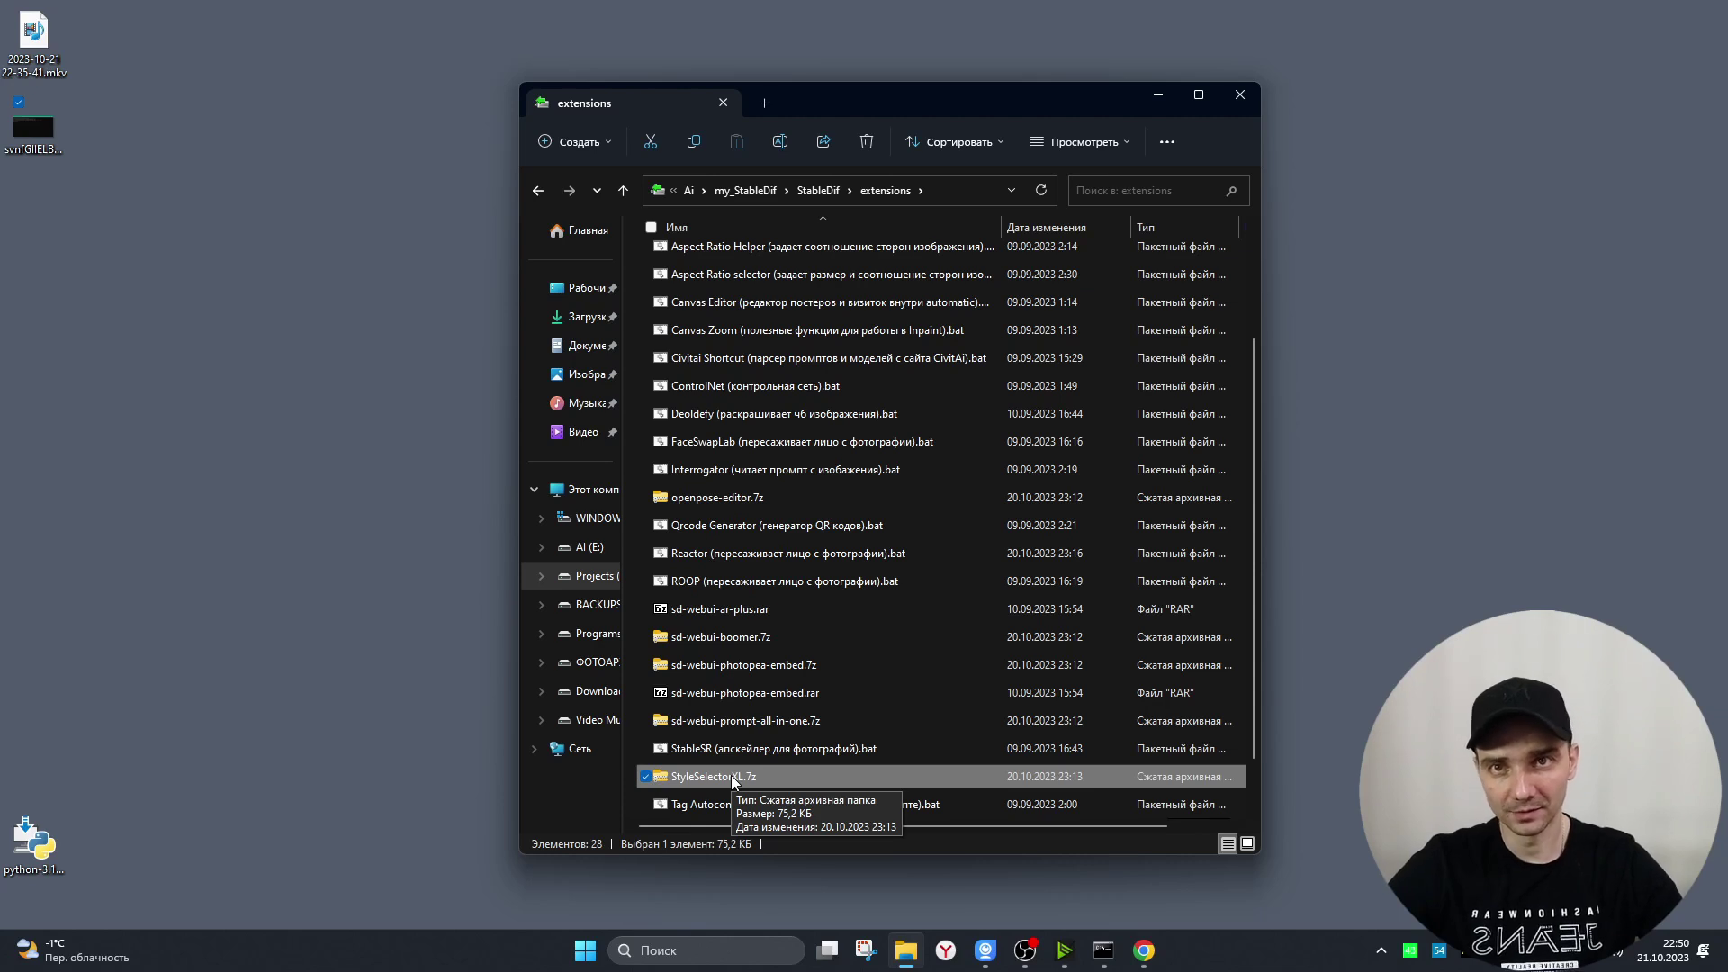
{"action": "left_click", "coordinate": [794, 722]}
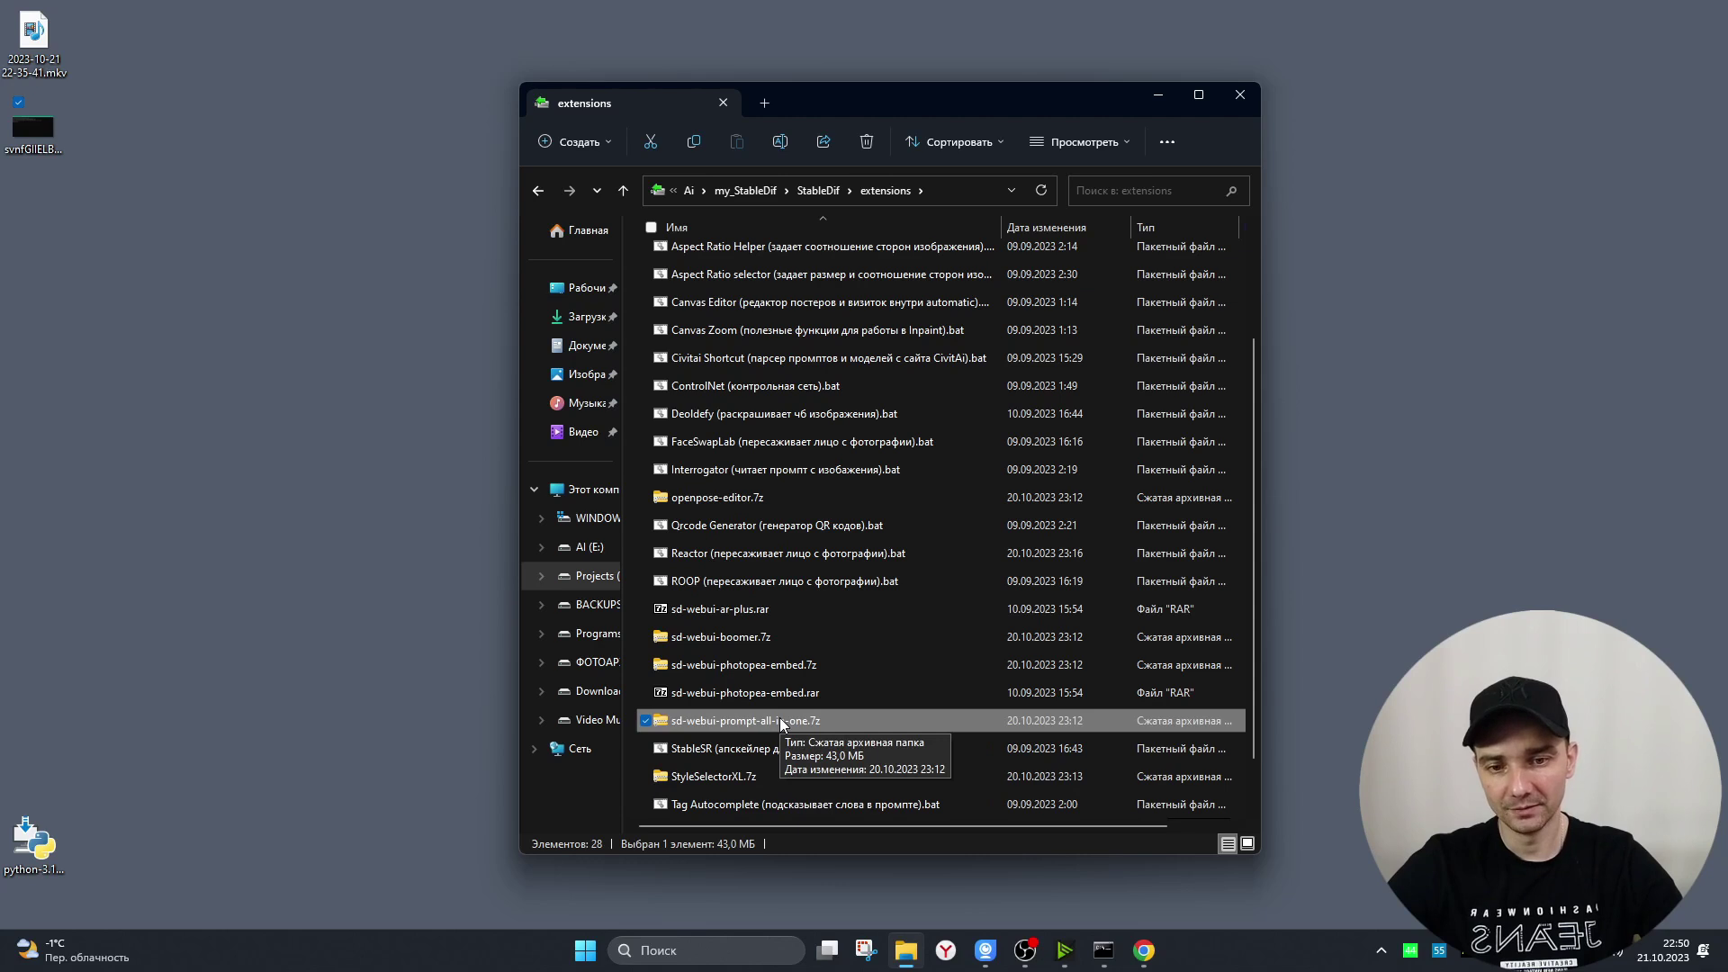
{"action": "scroll", "coordinate": [810, 495], "scroll_direction": "up", "scroll_amount": 2}
{"action": "left_click", "coordinate": [835, 279]}
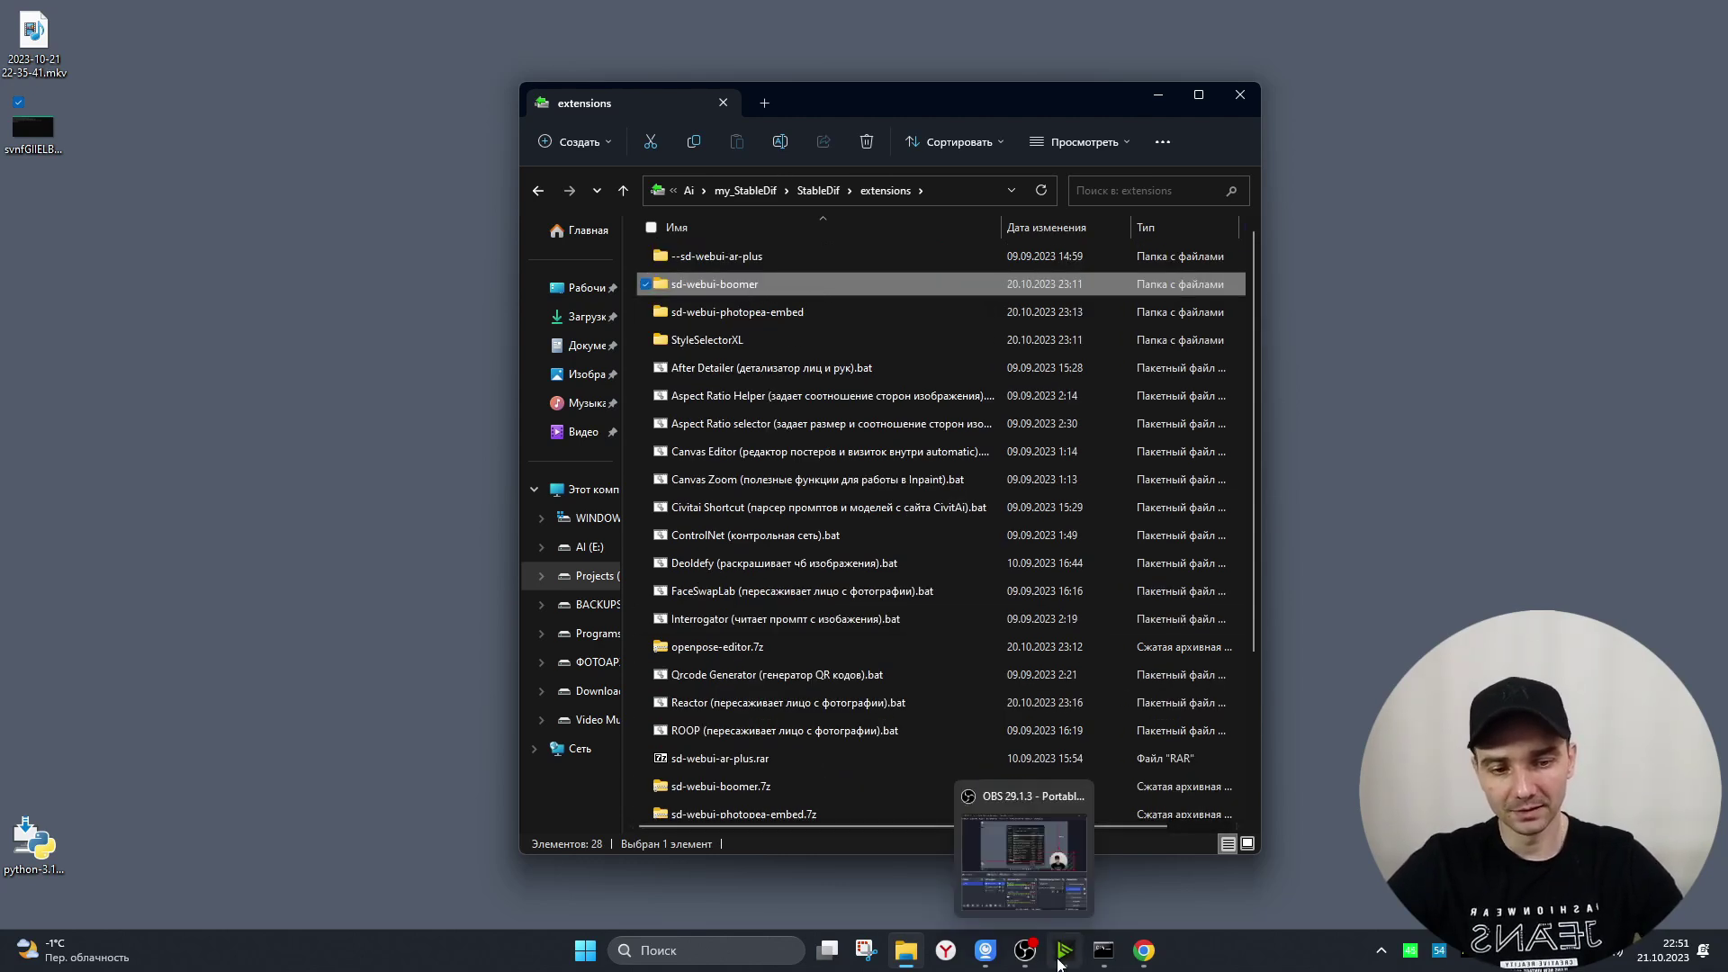
{"action": "left_click", "coordinate": [1143, 949]}
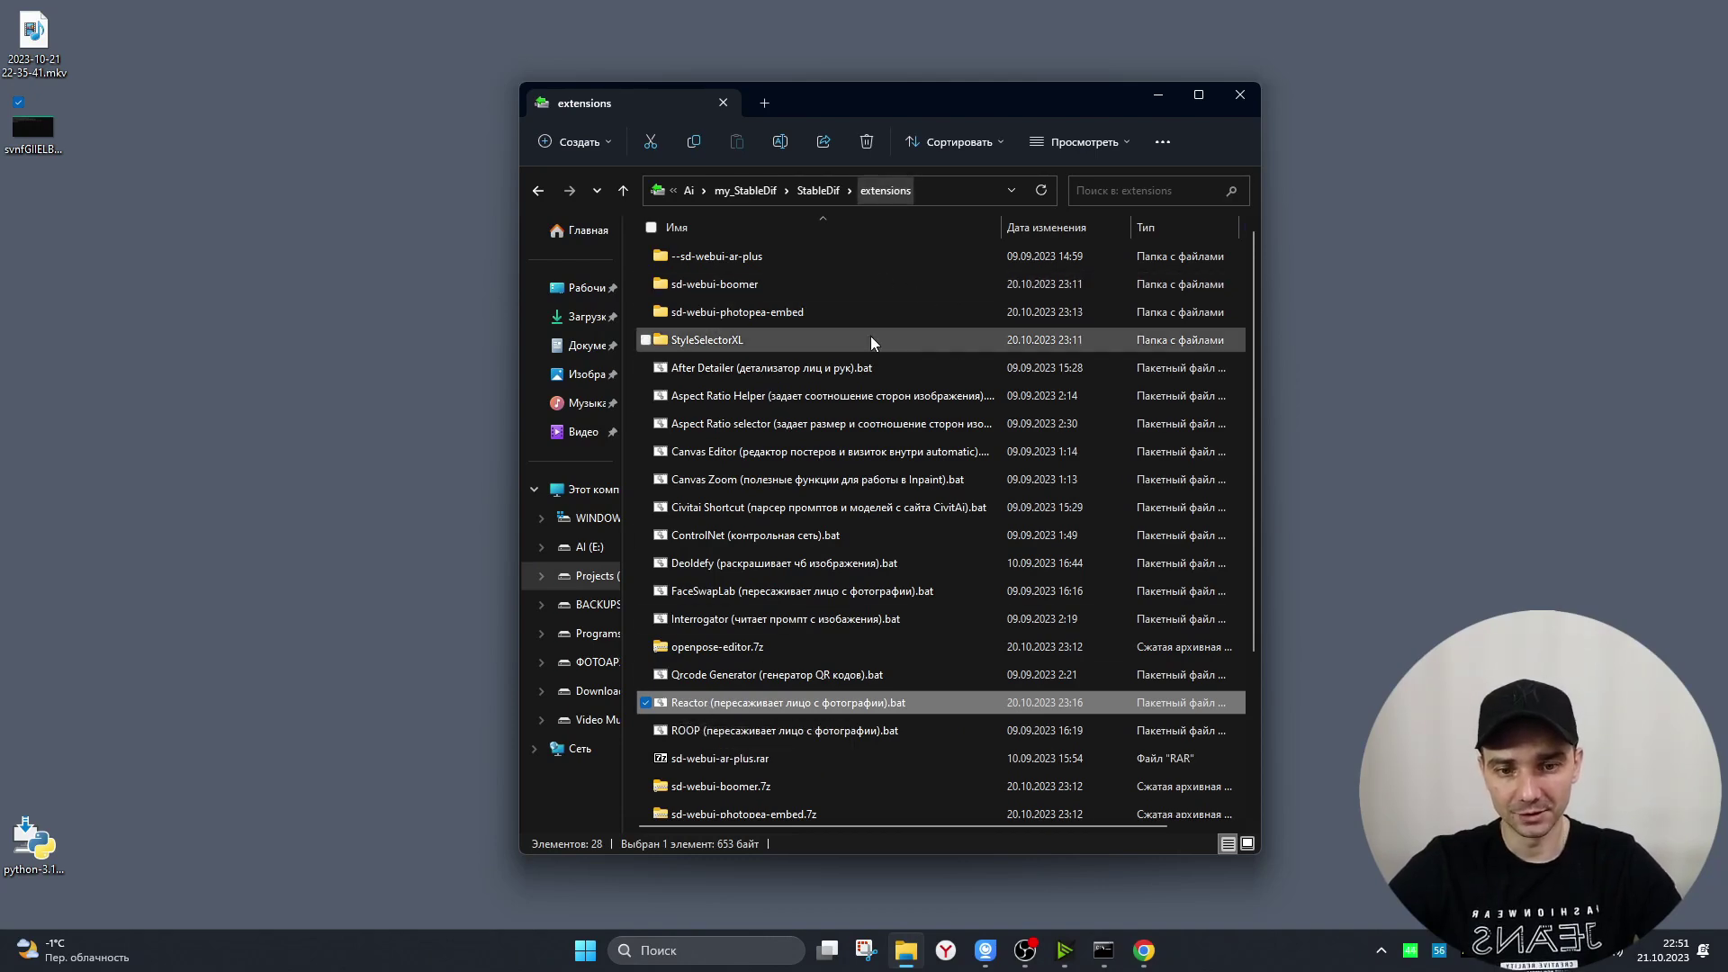
- Locate ui-config.json in the parent StableDif folder and check the web UI's console window
{"action": "key", "text": "BackSpace"}
{"action": "left_click", "coordinate": [721, 765]}
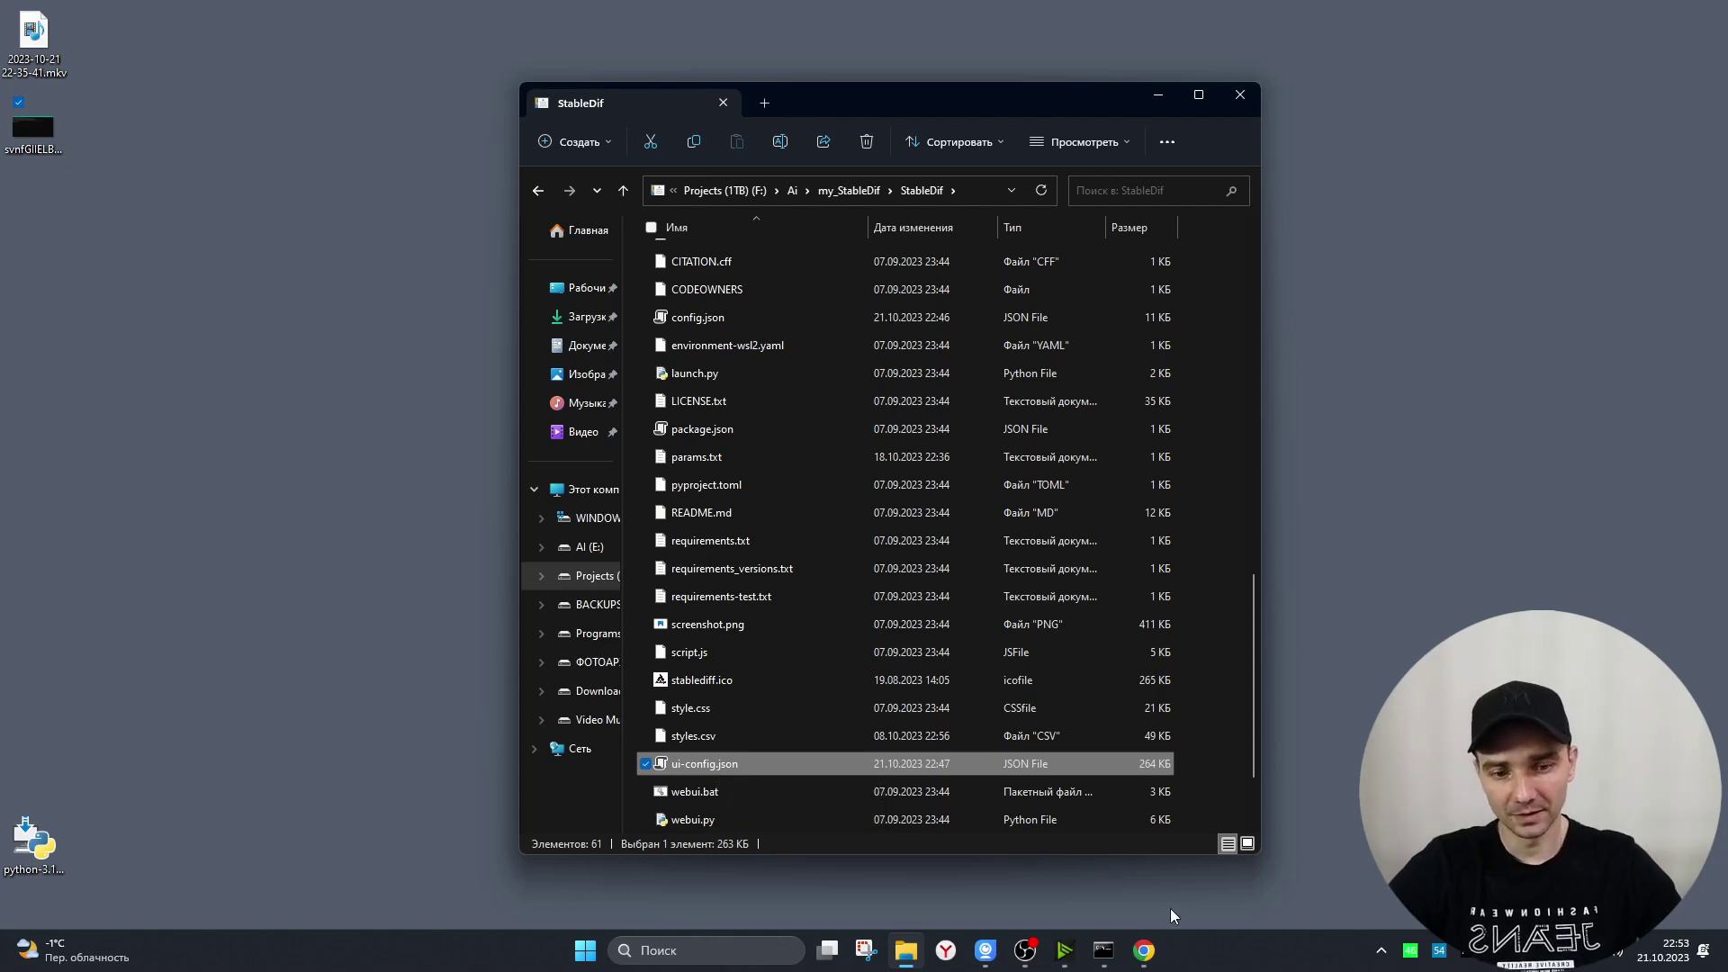
{"action": "left_click", "coordinate": [1103, 951]}
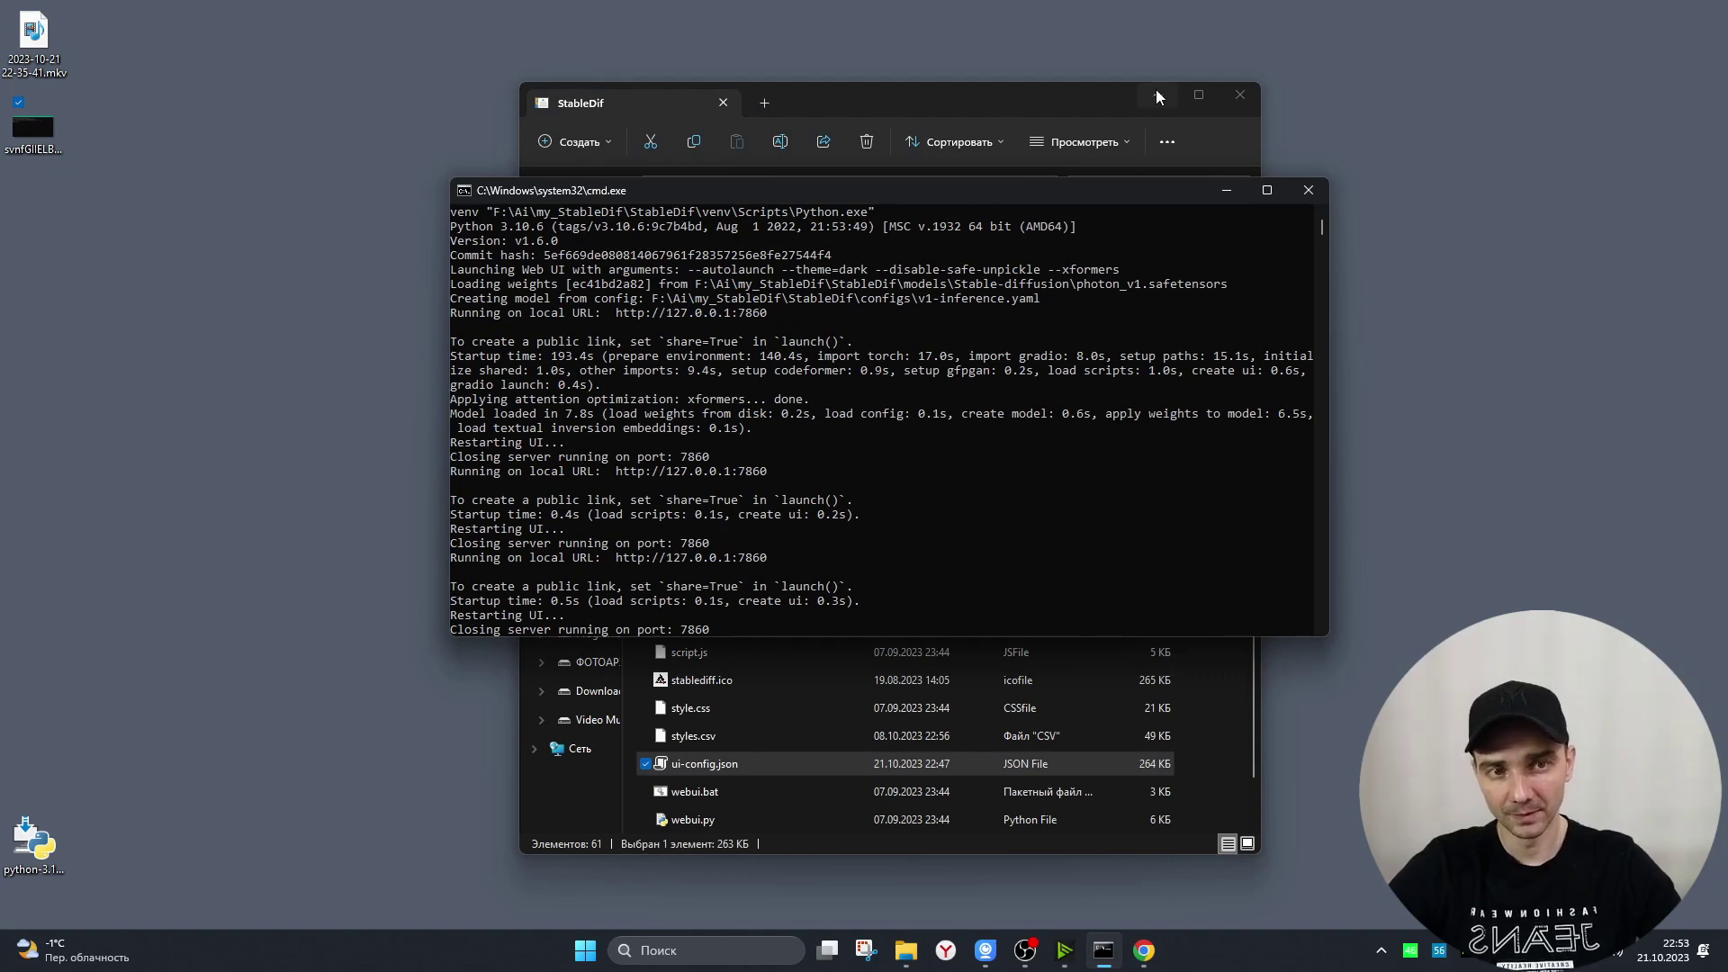
{"action": "left_click", "coordinate": [1222, 193]}
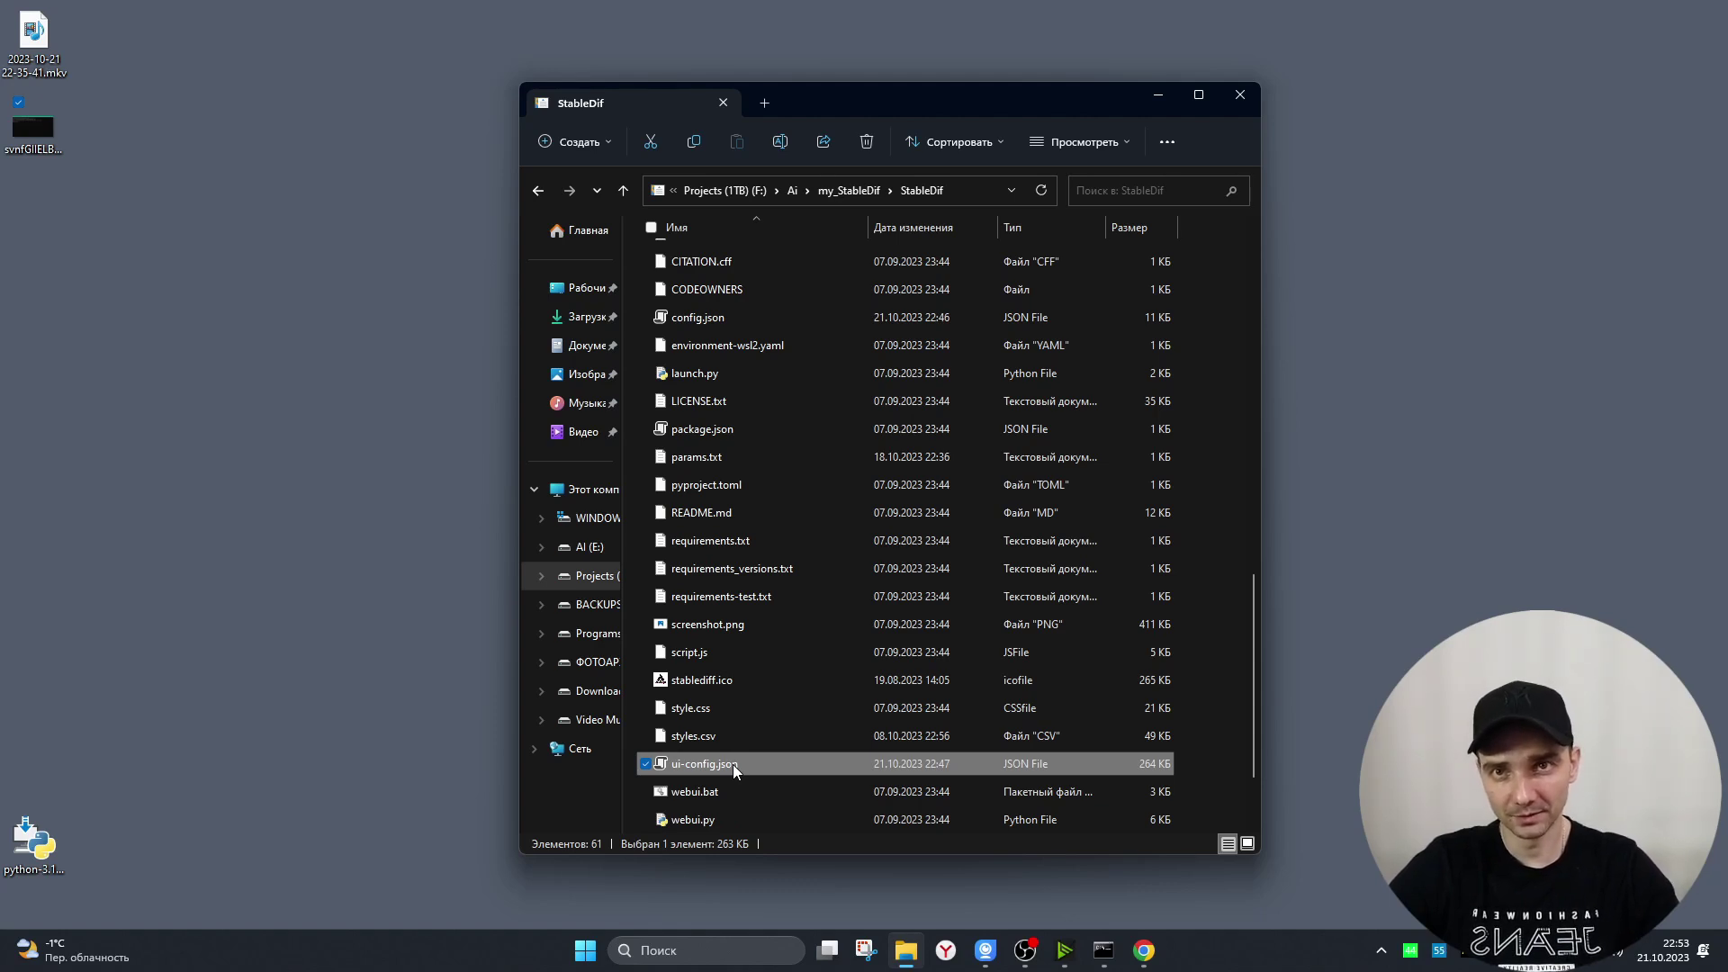
- Compare the git error in the svnfGIIELBE.jpg screenshot with the .git folder inside StableDif
{"action": "key", "text": "alt+Tab"}
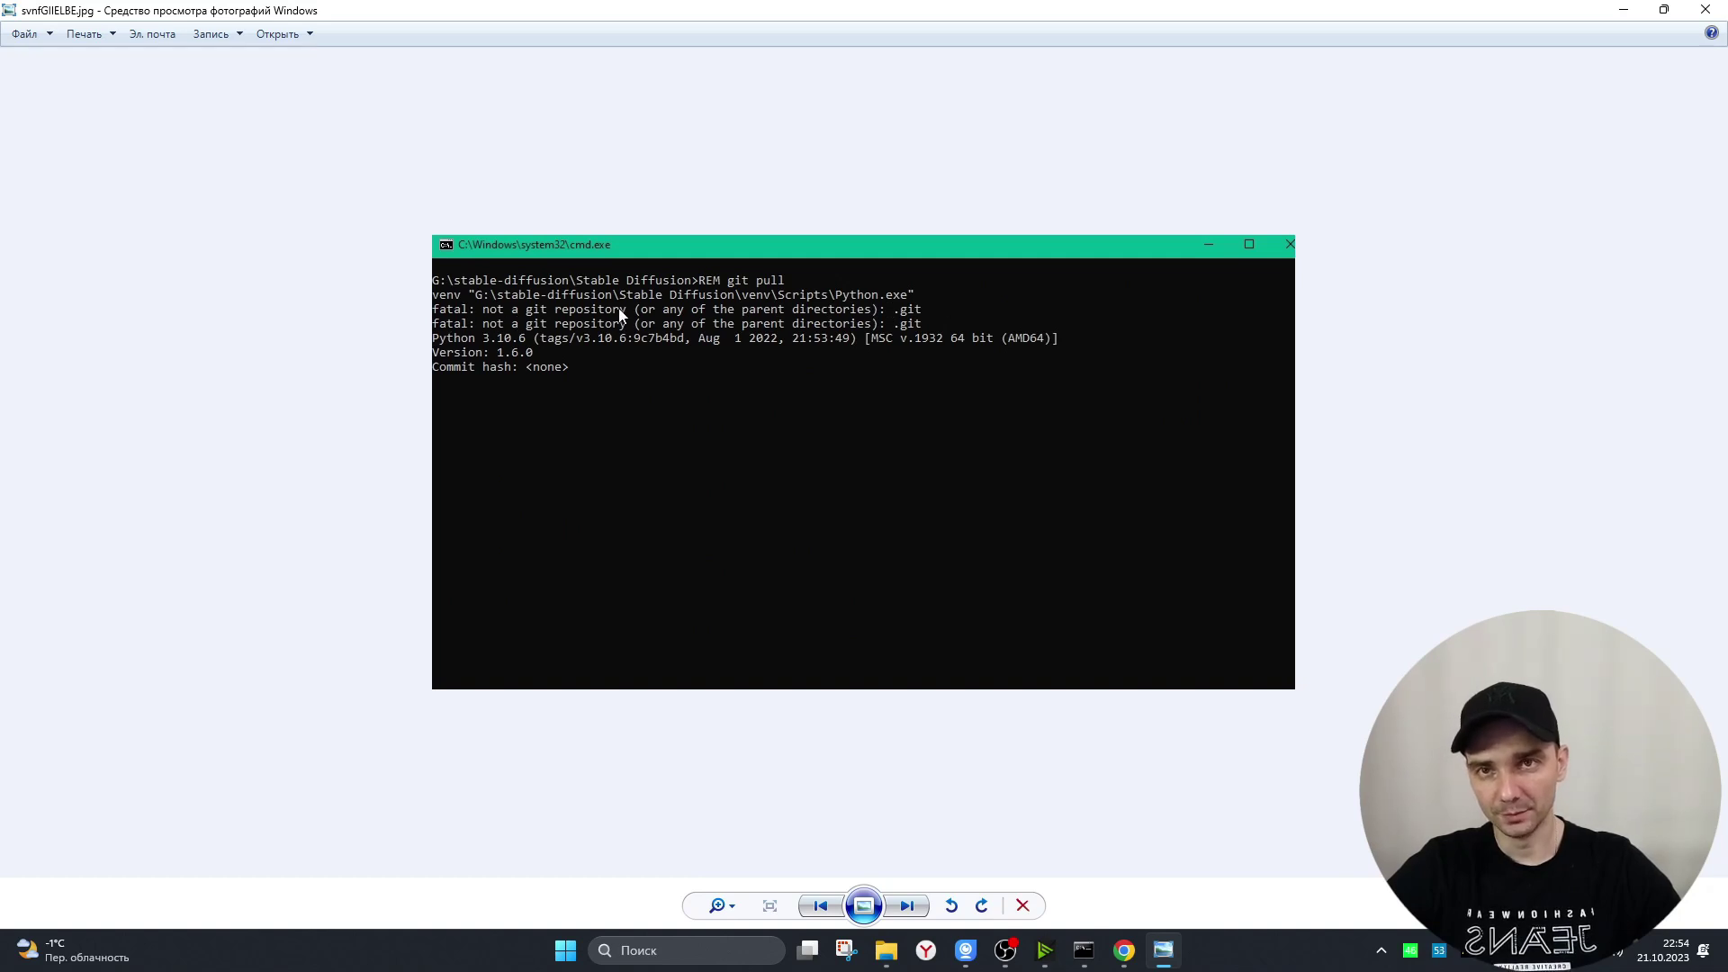
{"action": "left_click", "coordinate": [700, 256]}
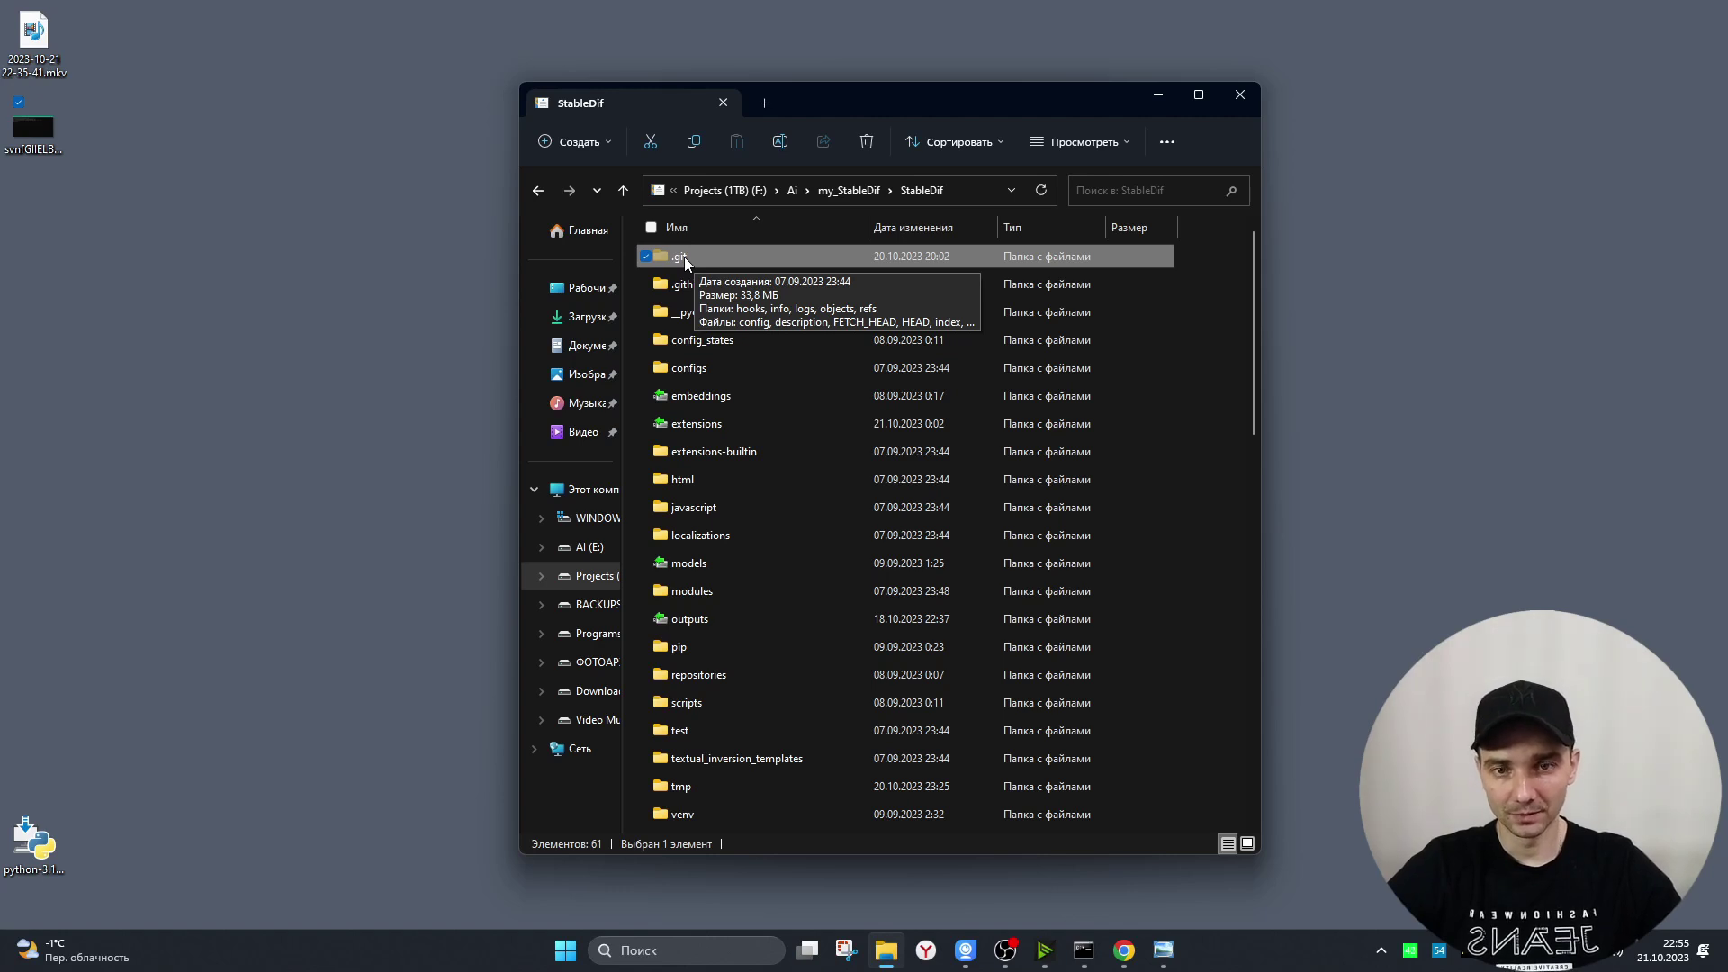
{"action": "key", "text": "alt+Tab"}
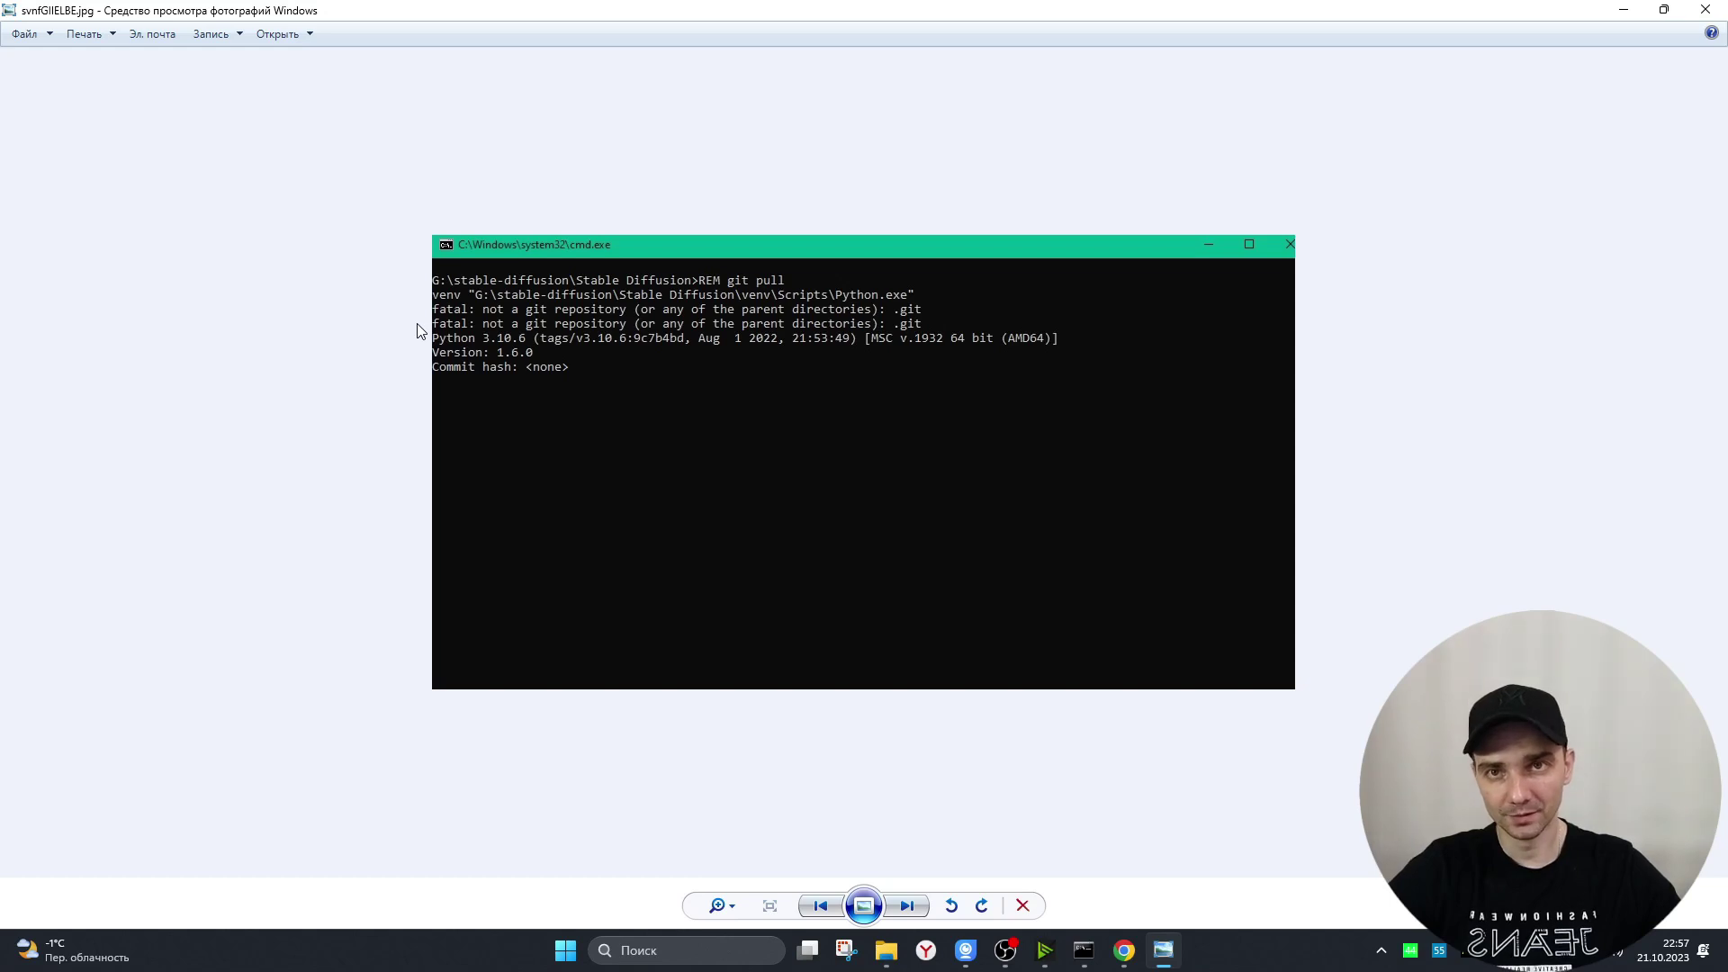
{"action": "key", "text": "Escape"}
{"action": "left_click", "coordinate": [666, 259]}
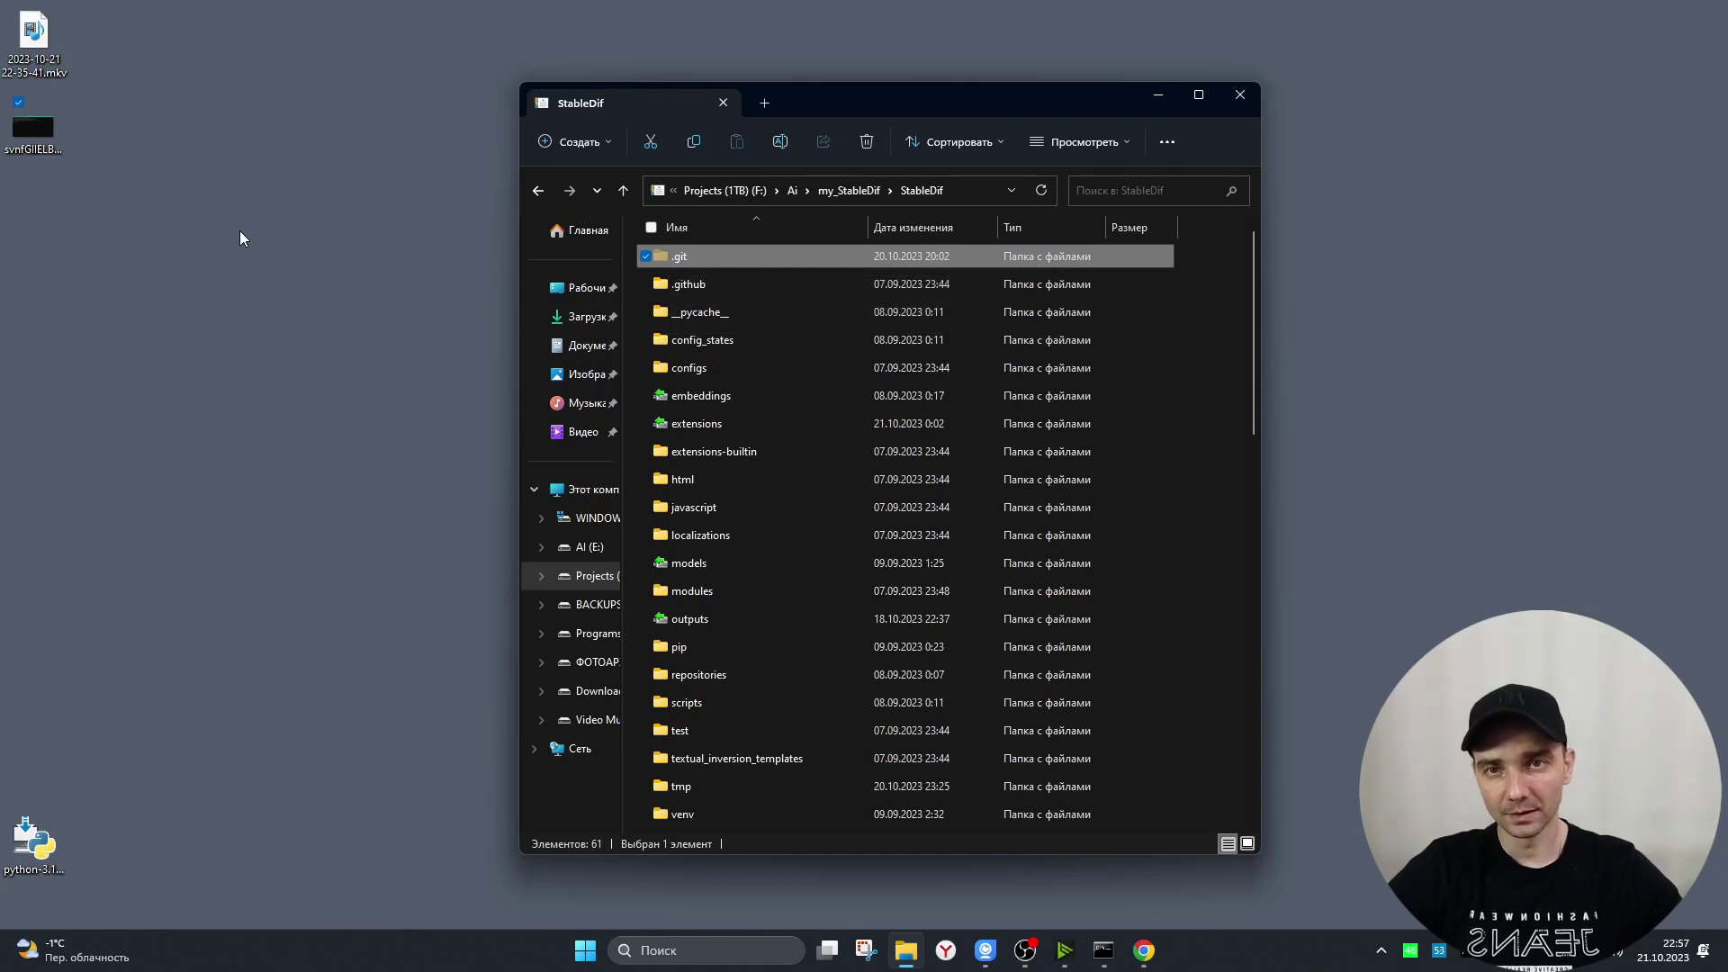
- Locate the venv folder in StableDif and return to the .git folder
{"action": "scroll", "coordinate": [765, 540], "scroll_direction": "down", "scroll_amount": 2}
{"action": "left_click", "coordinate": [682, 651]}
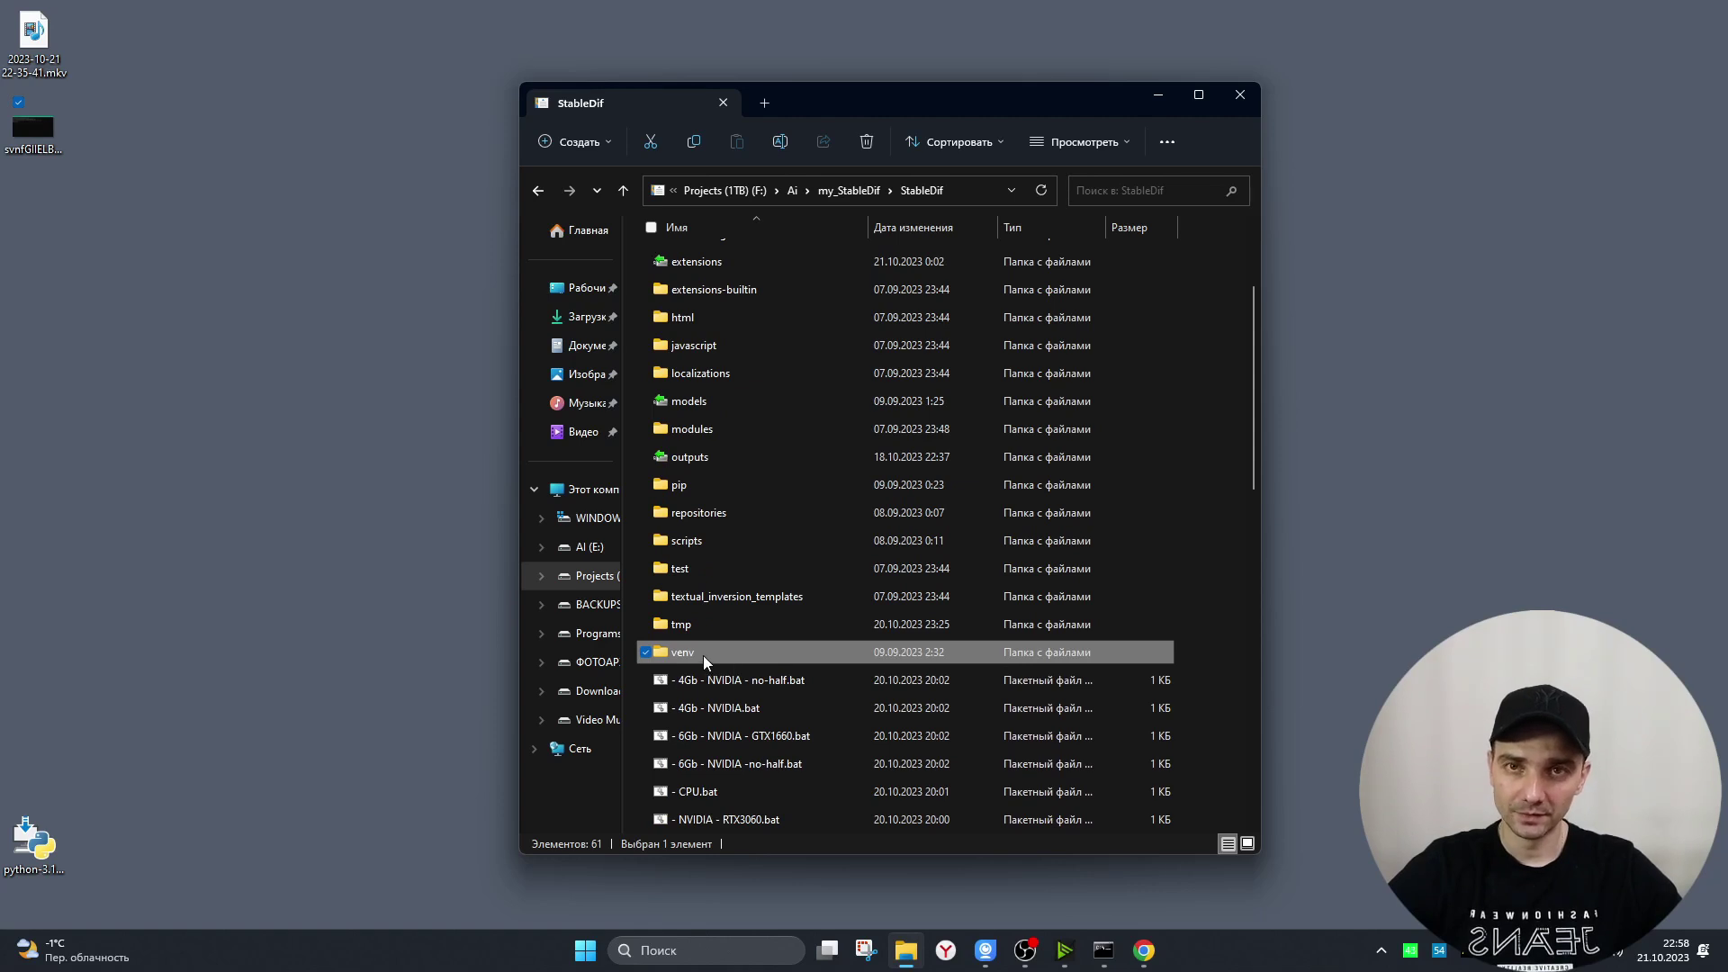
{"action": "scroll", "coordinate": [704, 655], "scroll_direction": "down", "scroll_amount": 1}
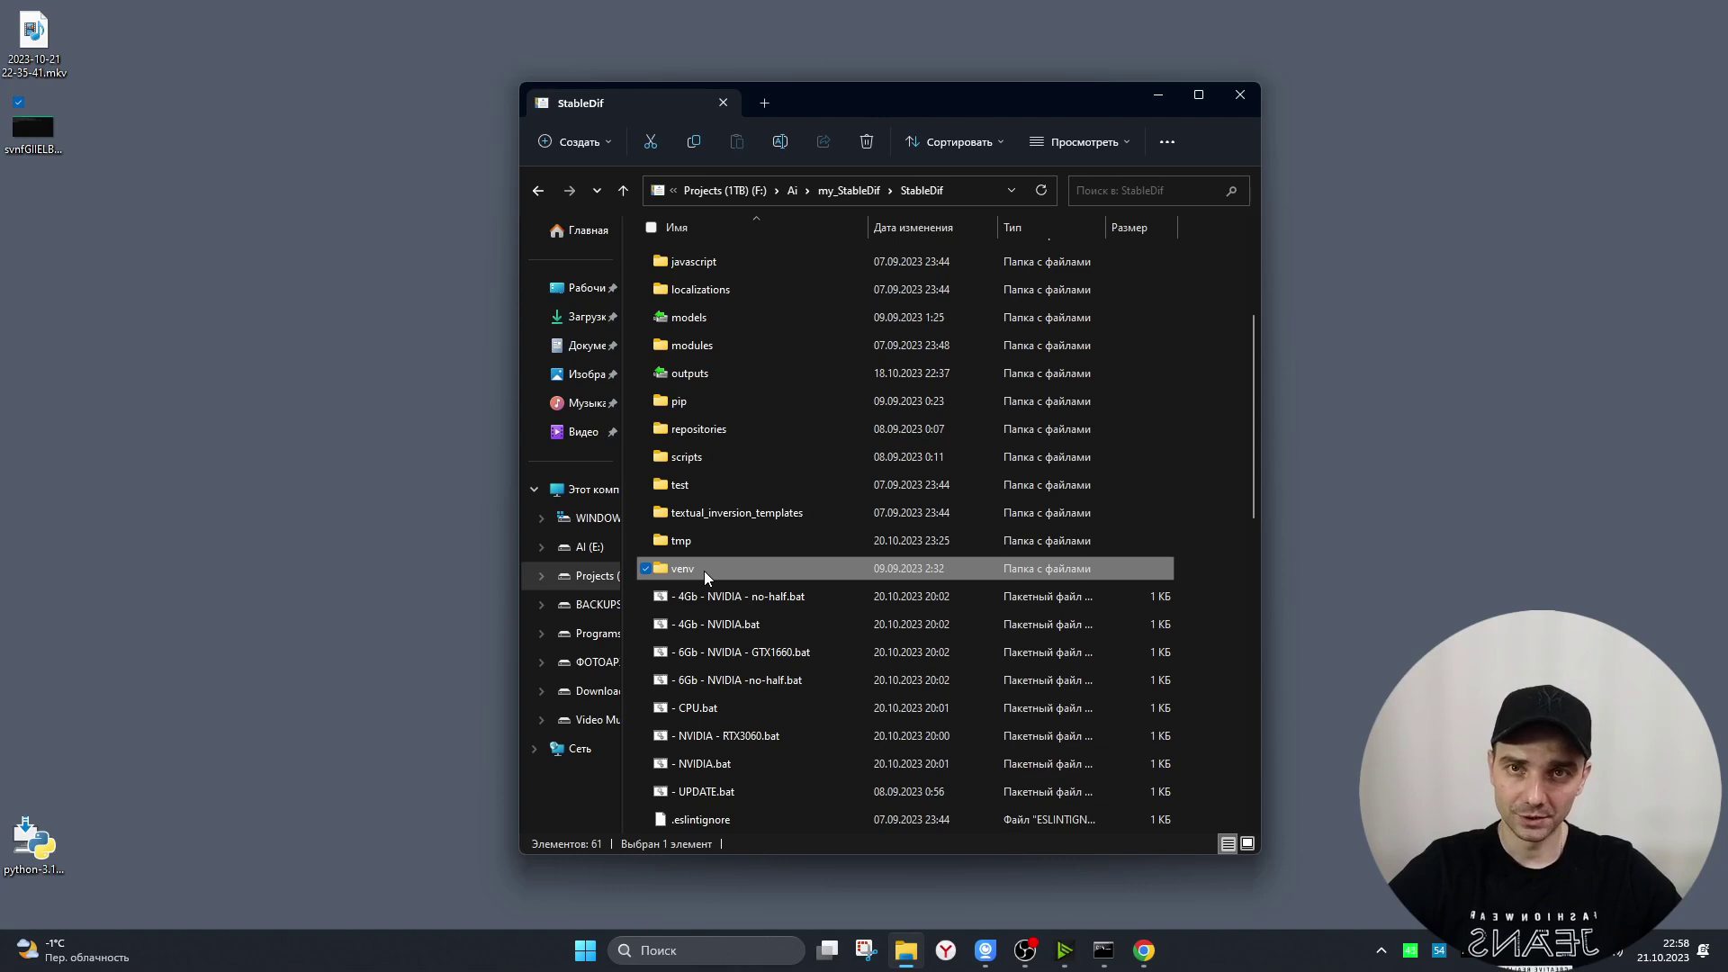
{"action": "scroll", "coordinate": [697, 540], "scroll_direction": "up", "scroll_amount": 3}
{"action": "left_click", "coordinate": [689, 261]}
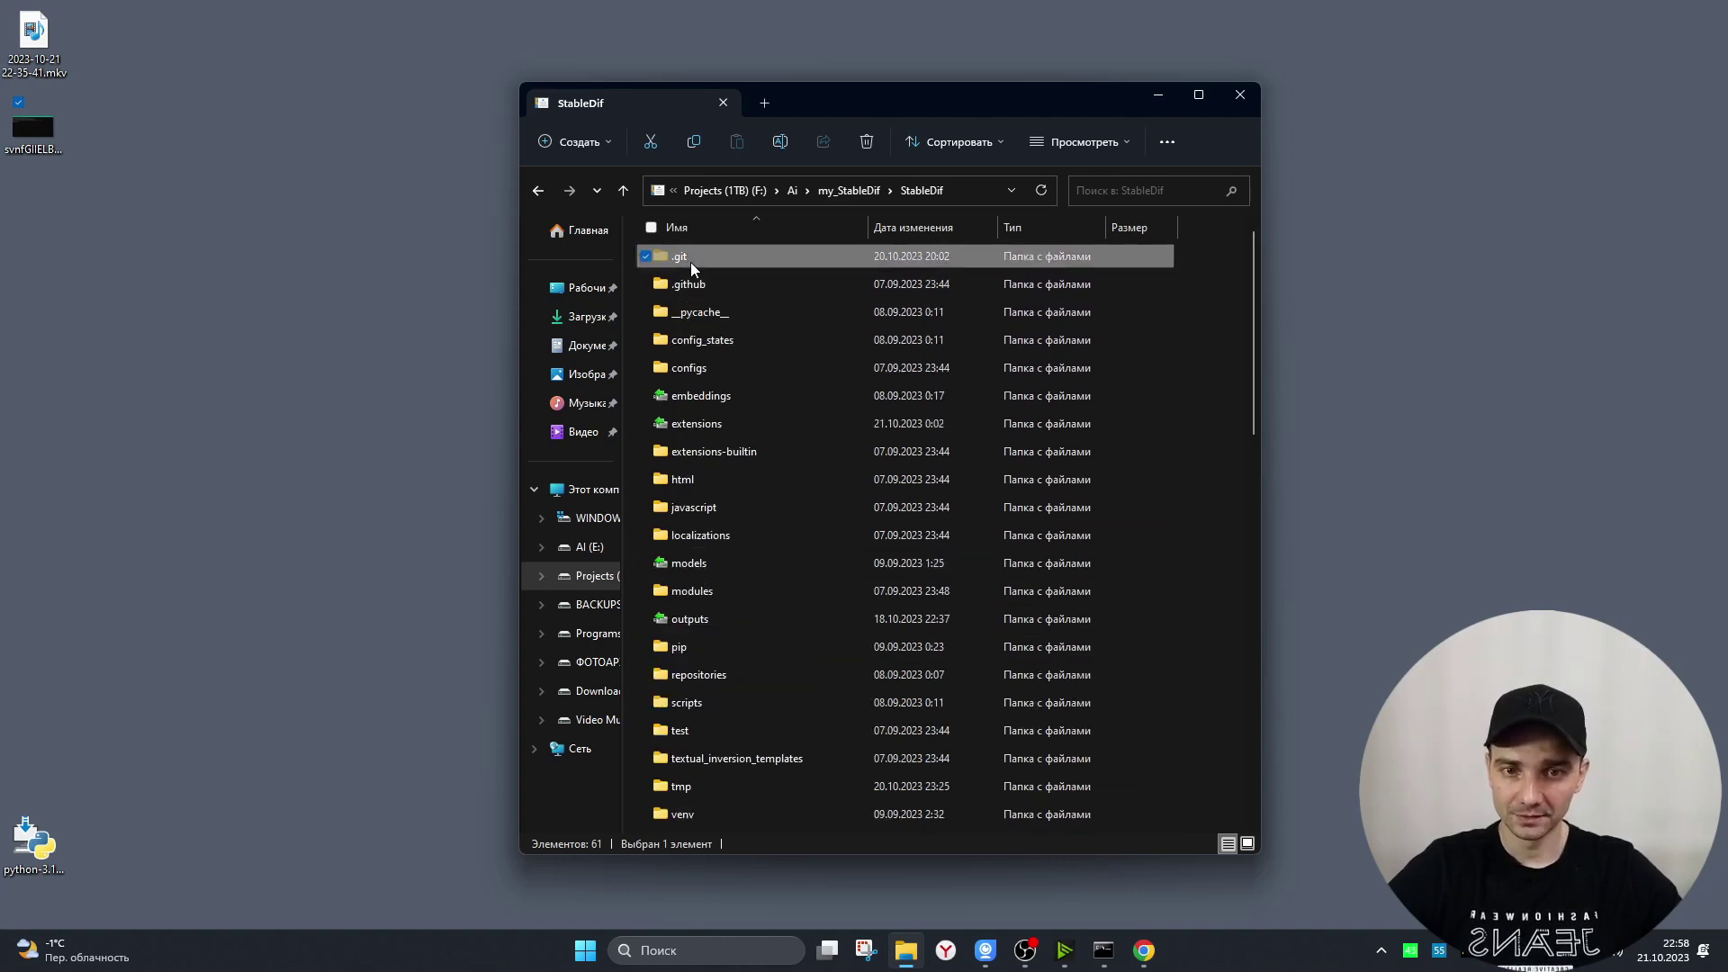
- Find the CUDNN 11.7z archive on the desktop and highlight its target path AUTOMATIC\venv\Lib\site-packages\torch\lib in the Telegram post
{"action": "key", "text": "super+d"}
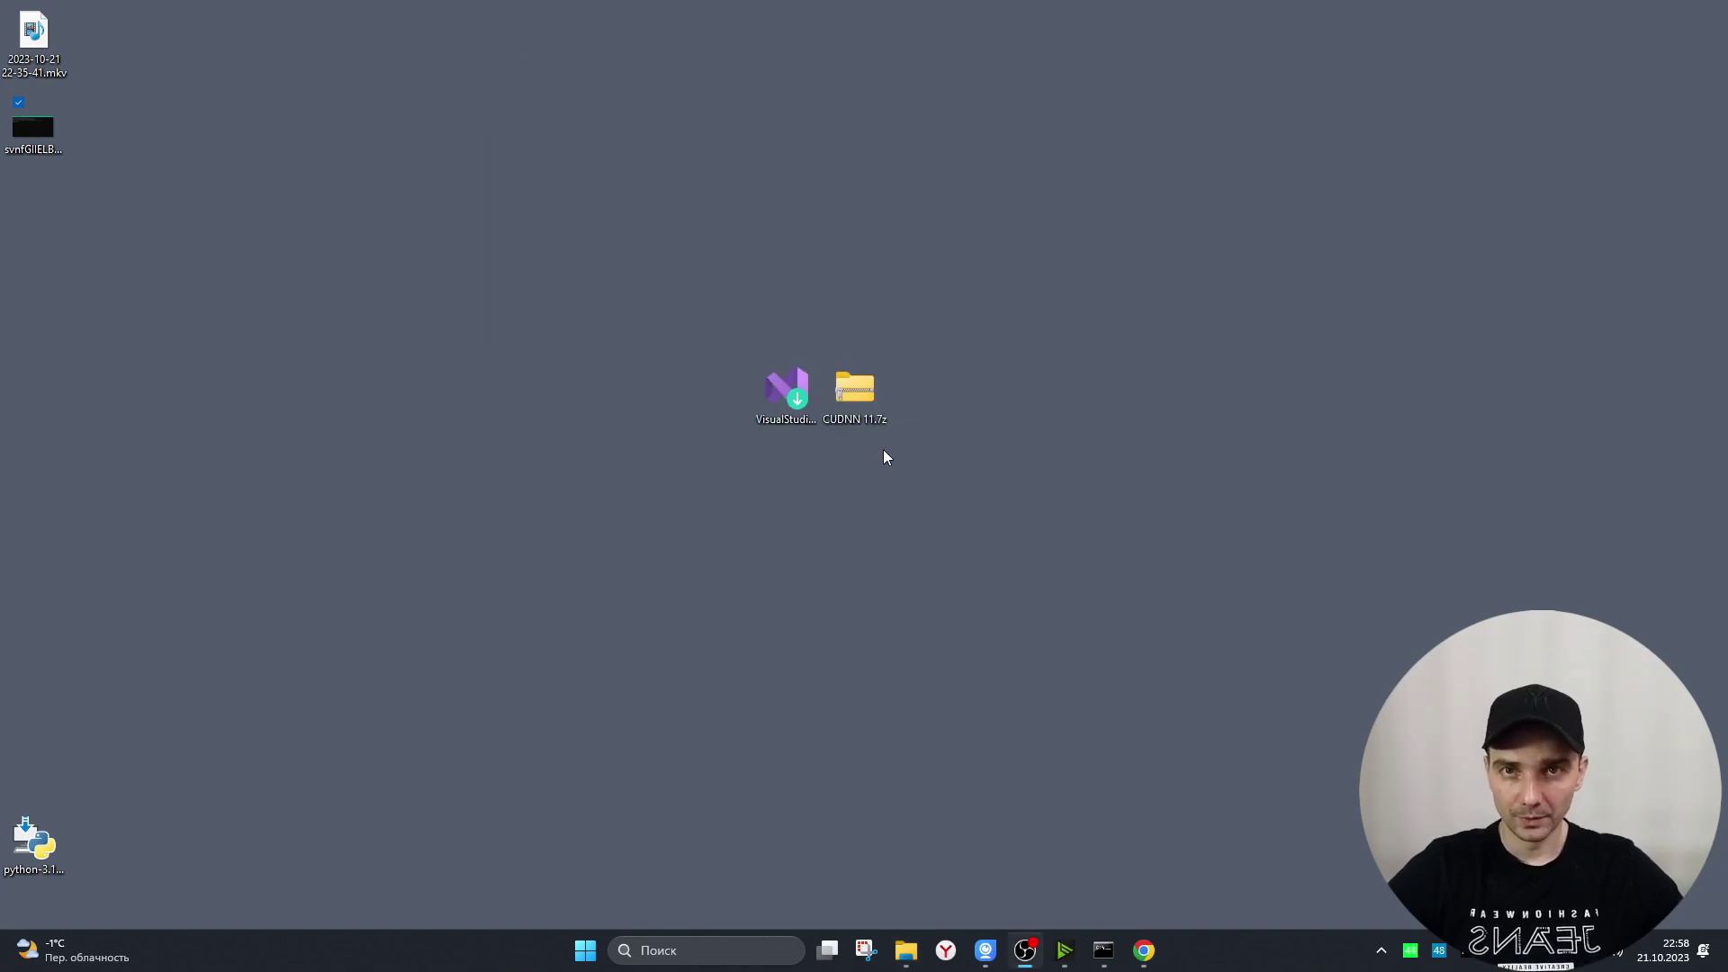
{"action": "left_click", "coordinate": [846, 421]}
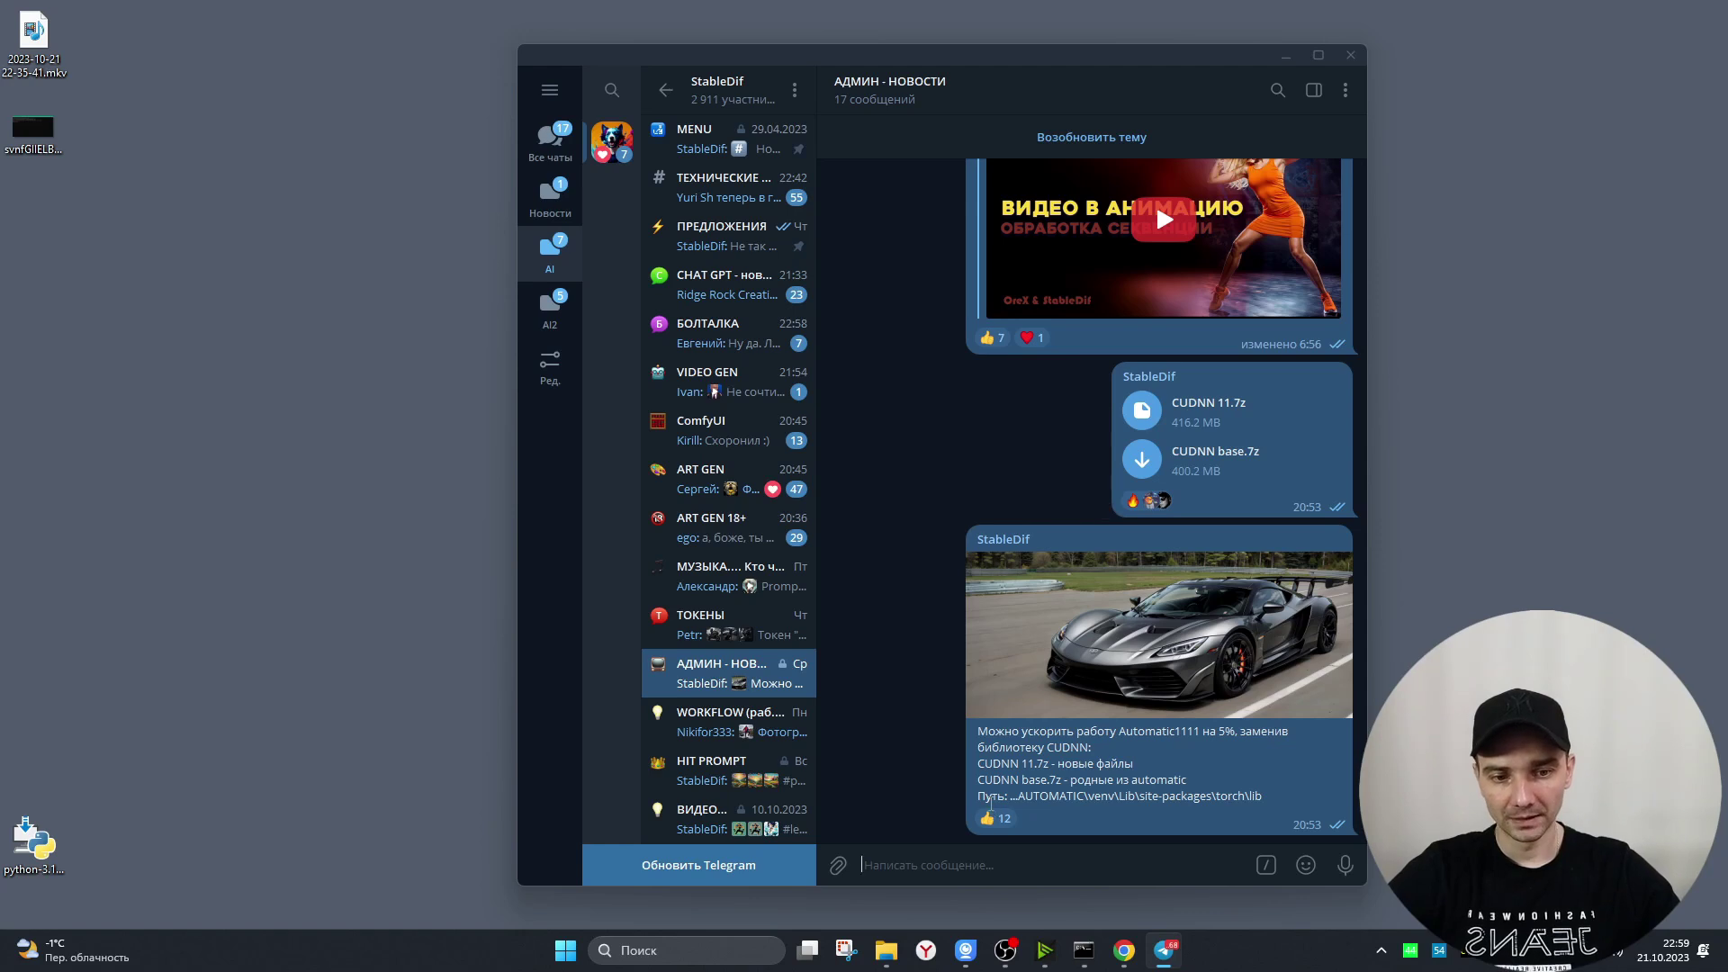
{"action": "left_click_drag", "start_coordinate": [1012, 796], "coordinate": [1282, 798]}
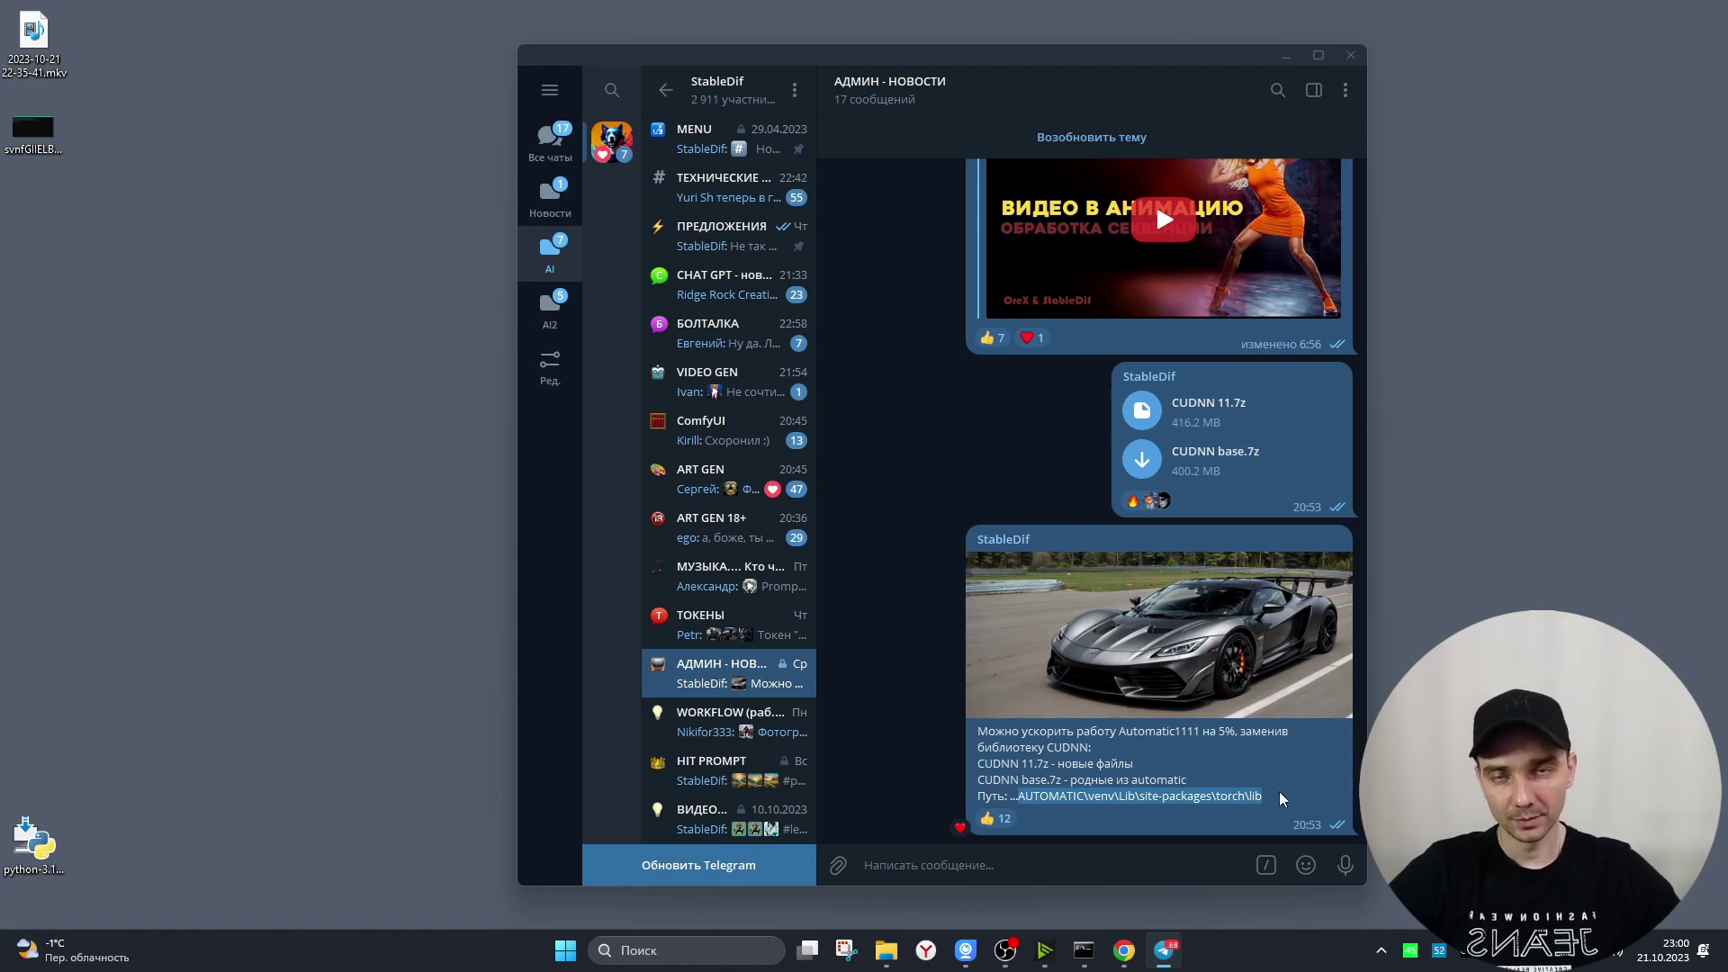
{"action": "key", "text": "super+d"}
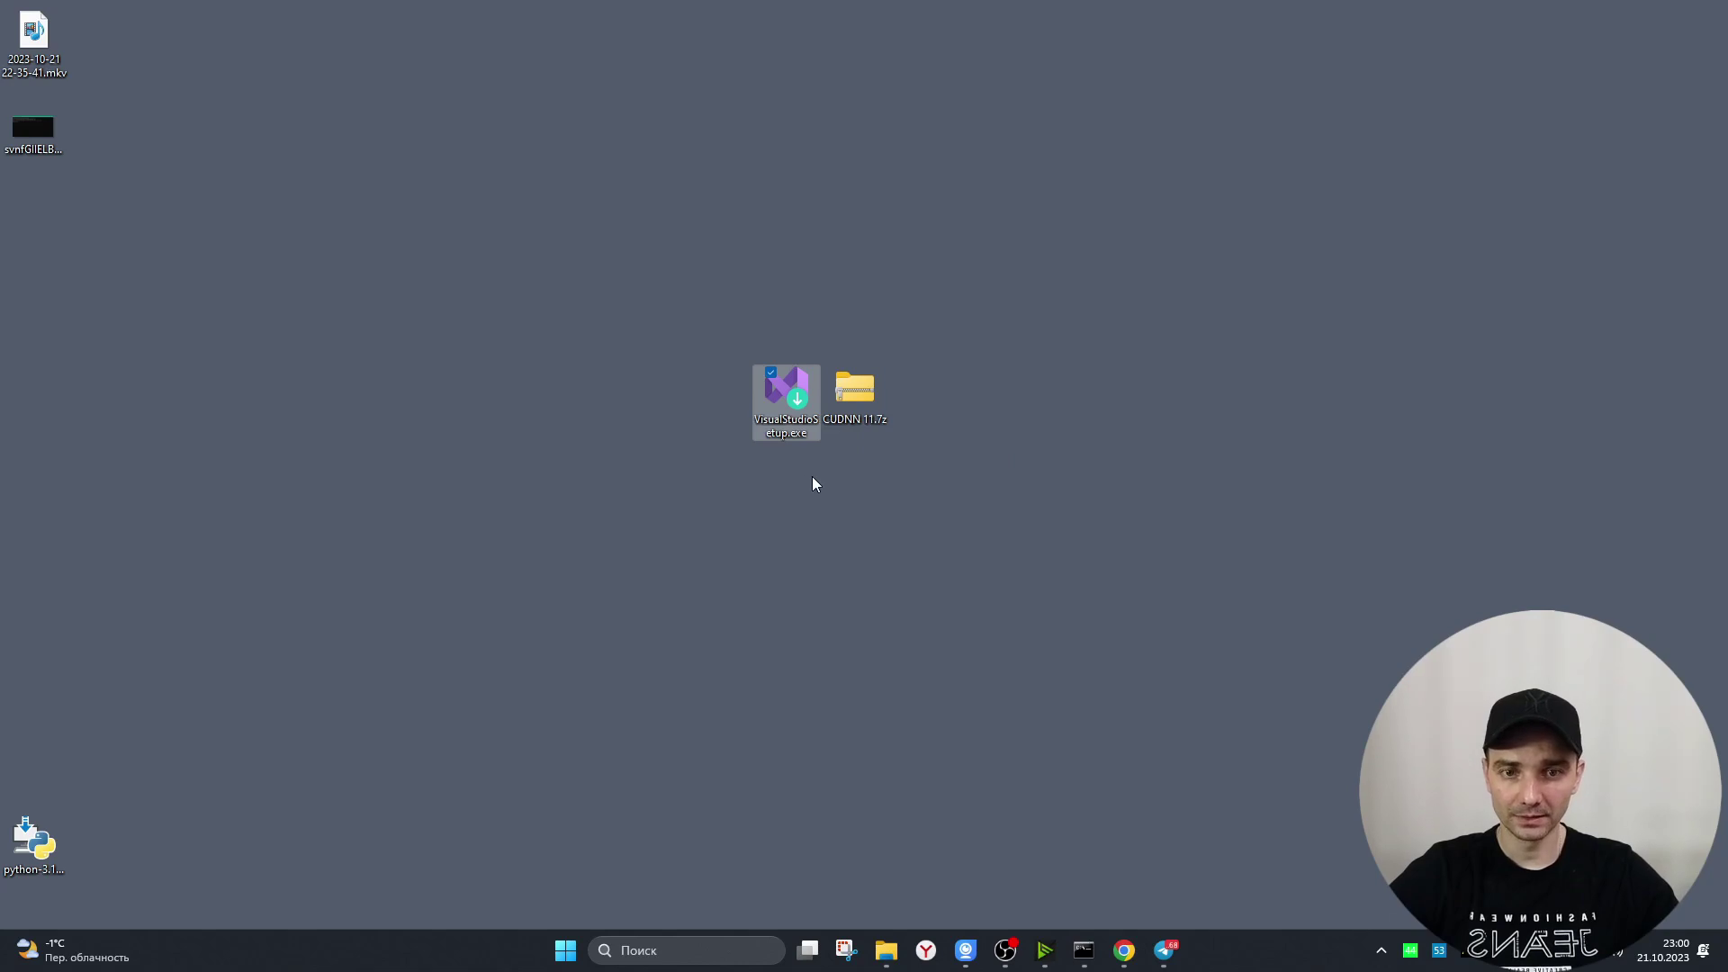
- Open VisualStudioSetup.exe from the desktop and highlight the required Python version in the Boosty installation instructions
{"action": "double_click", "coordinate": [800, 434]}
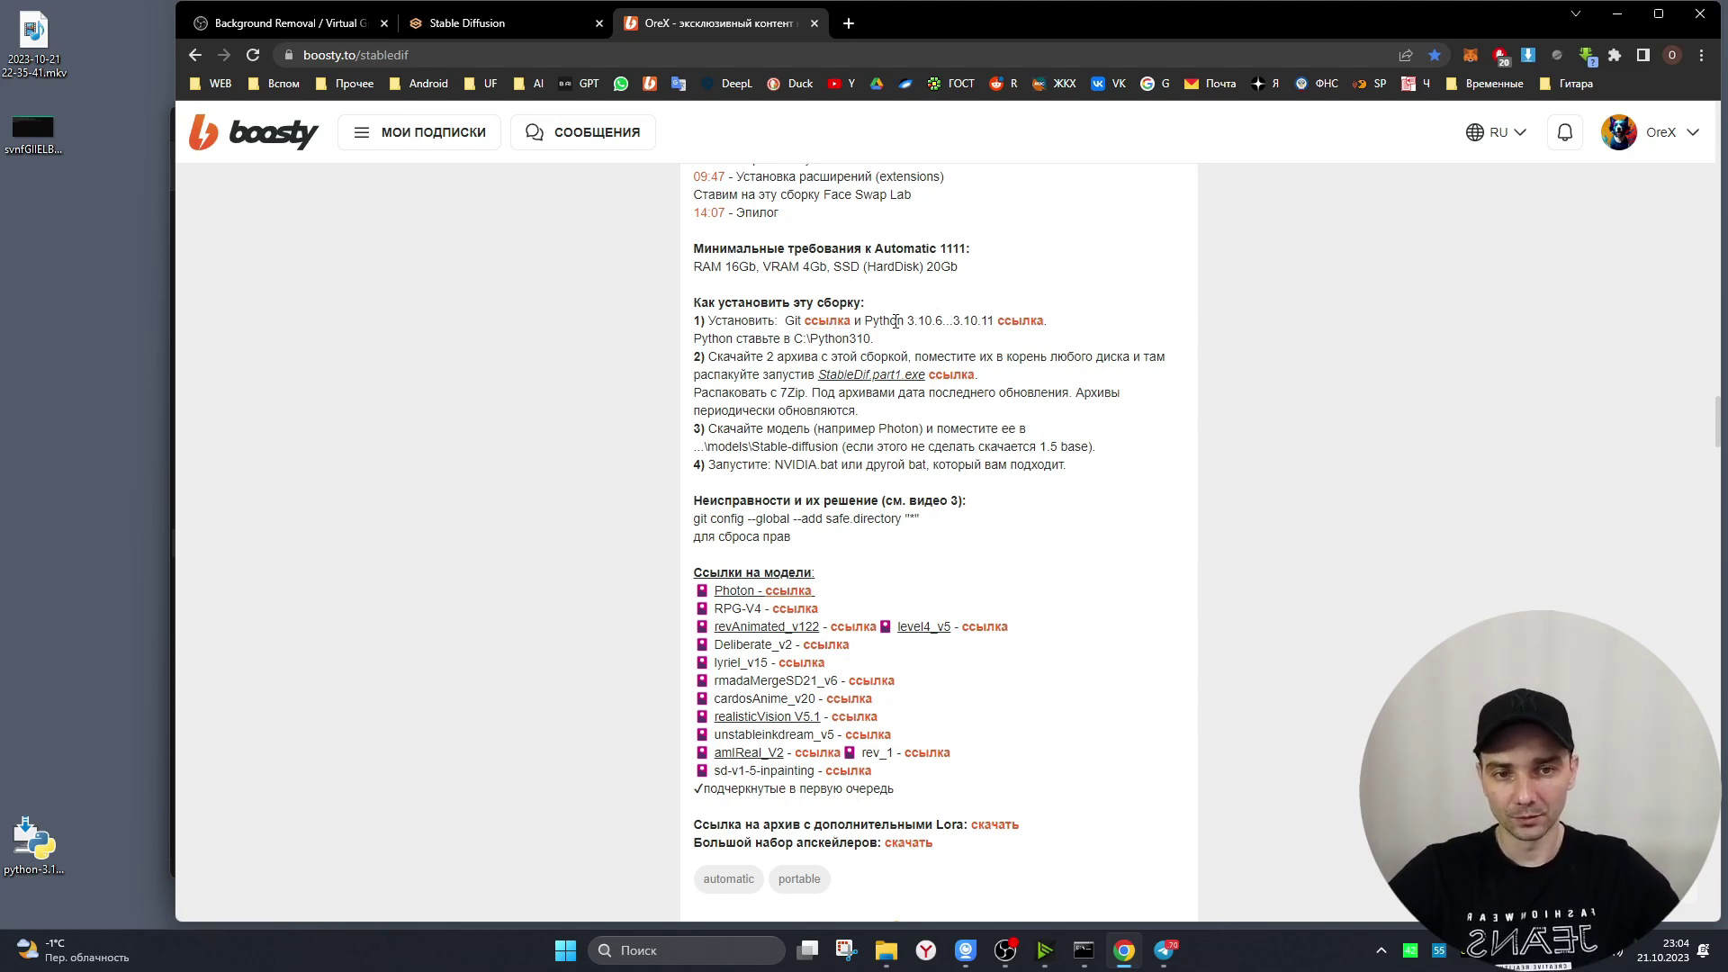
{"action": "left_click_drag", "start_coordinate": [910, 321], "coordinate": [945, 318]}
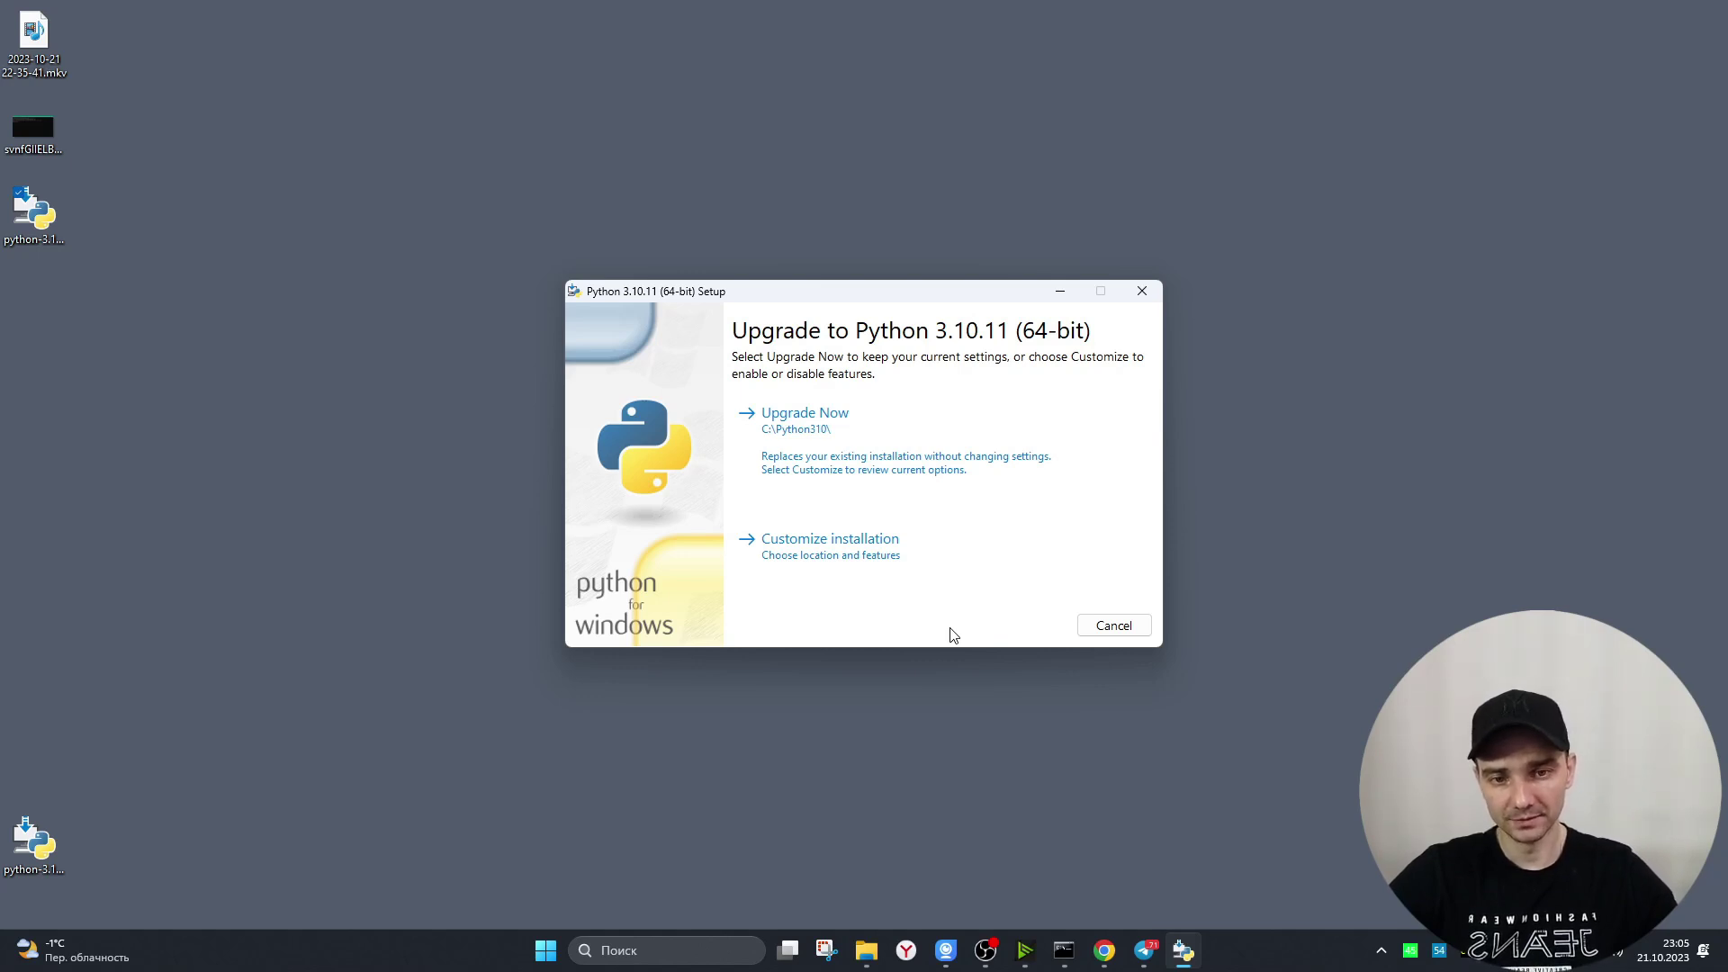
- Go through the customized Python 3.10.11 installation to the advanced options and examine the install location C:\Python310\
{"action": "left_click", "coordinate": [817, 563]}
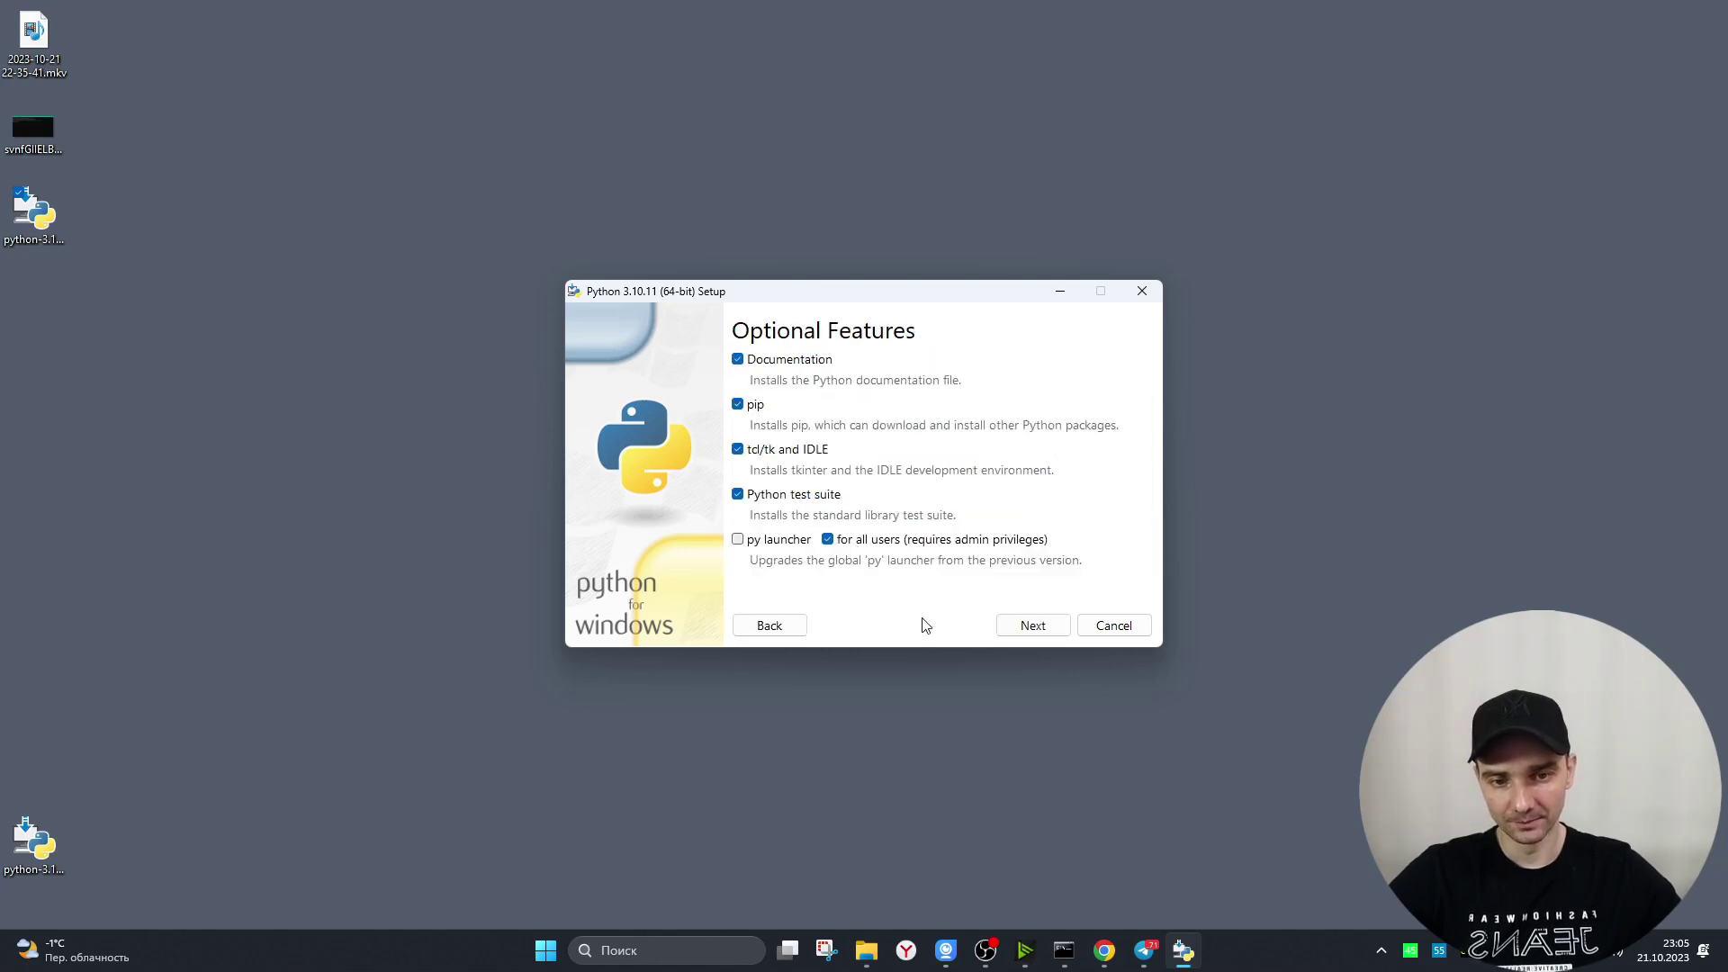
{"action": "left_click", "coordinate": [1032, 626]}
{"action": "double_click", "coordinate": [877, 563]}
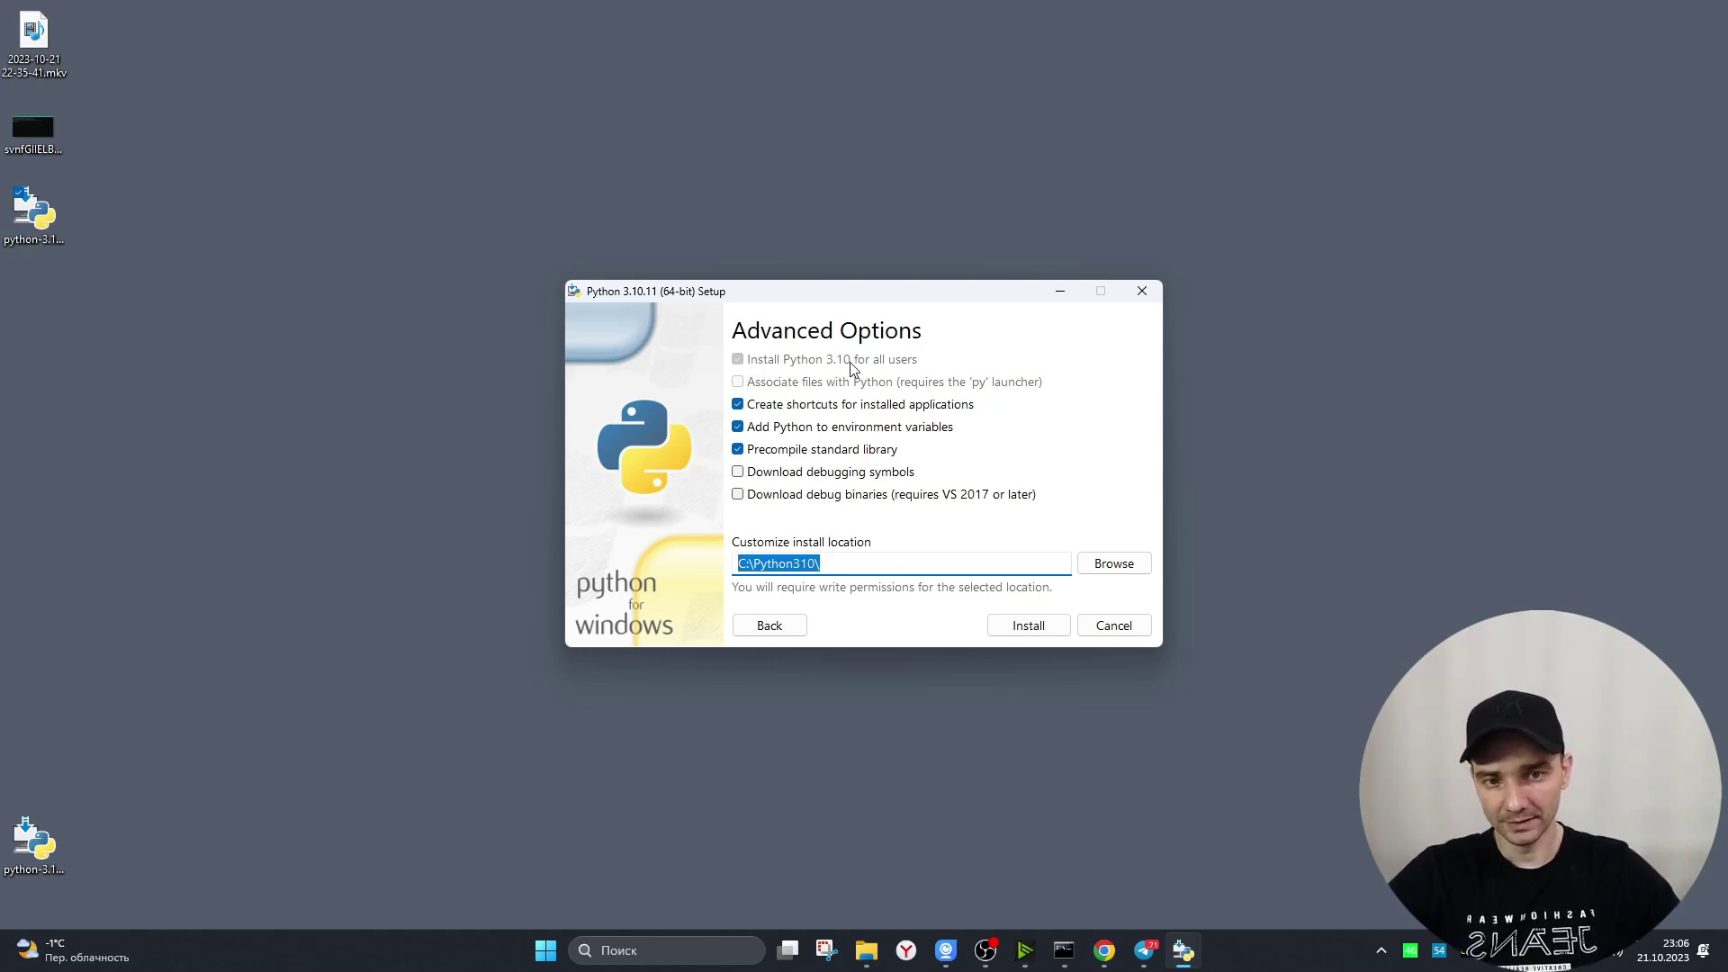
{"action": "left_click", "coordinate": [848, 565]}
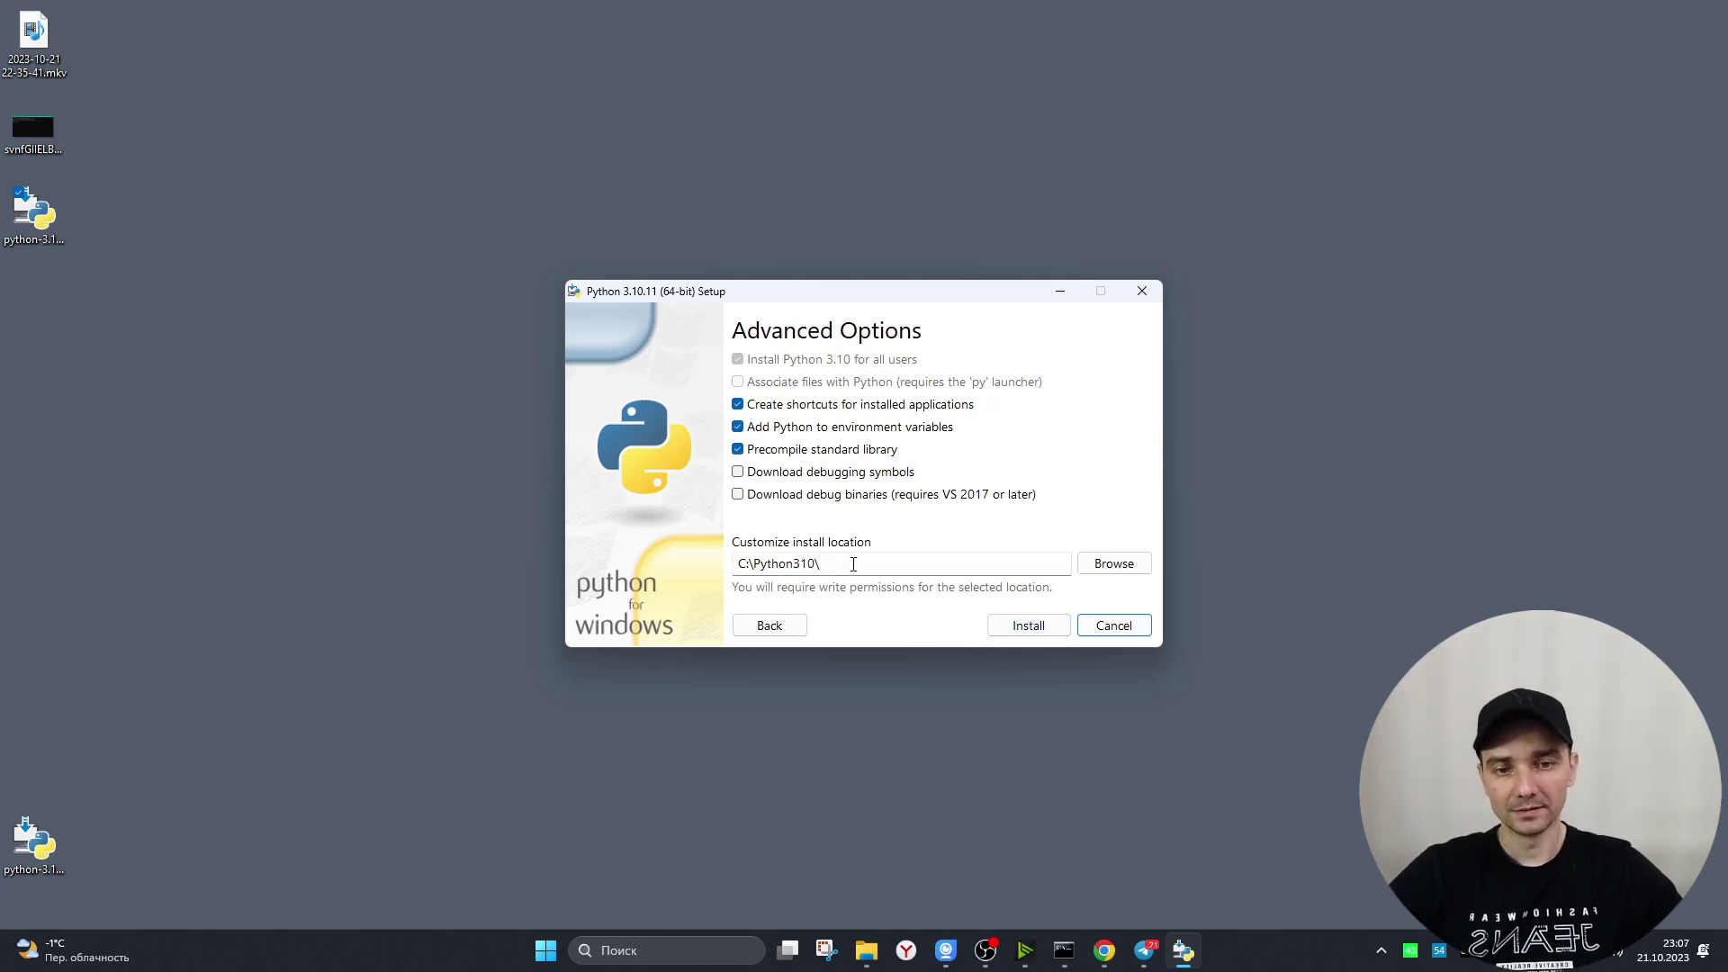
{"action": "double_click", "coordinate": [757, 566]}
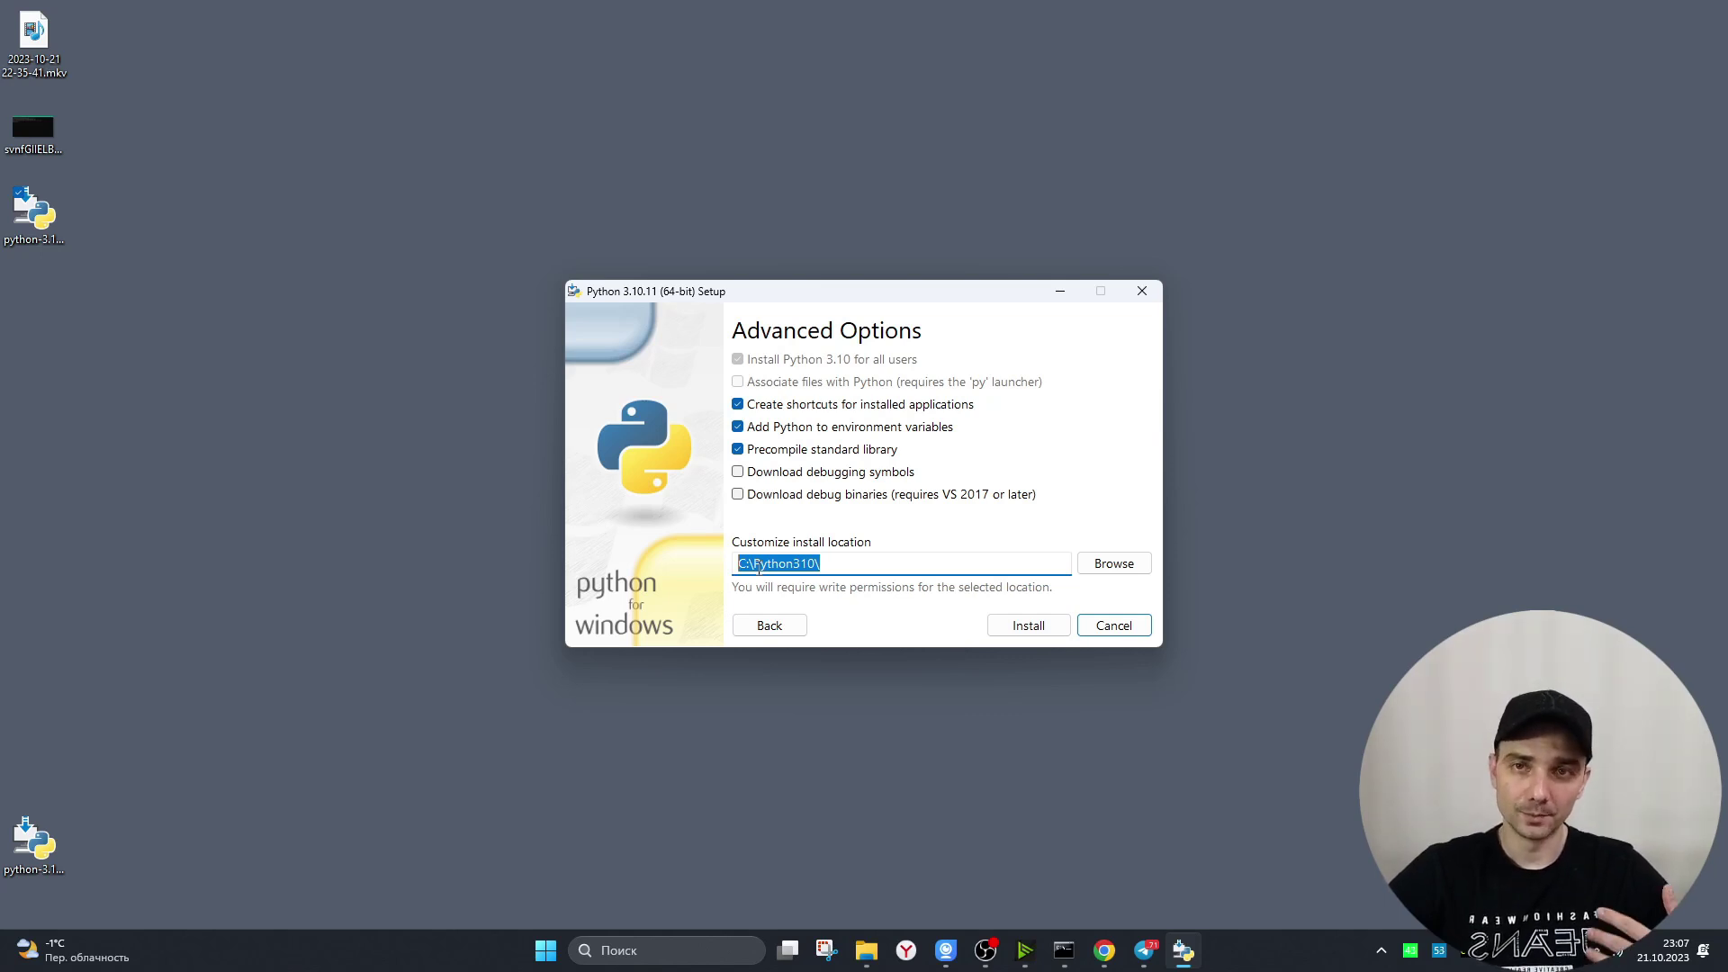
{"action": "left_click", "coordinate": [898, 562]}
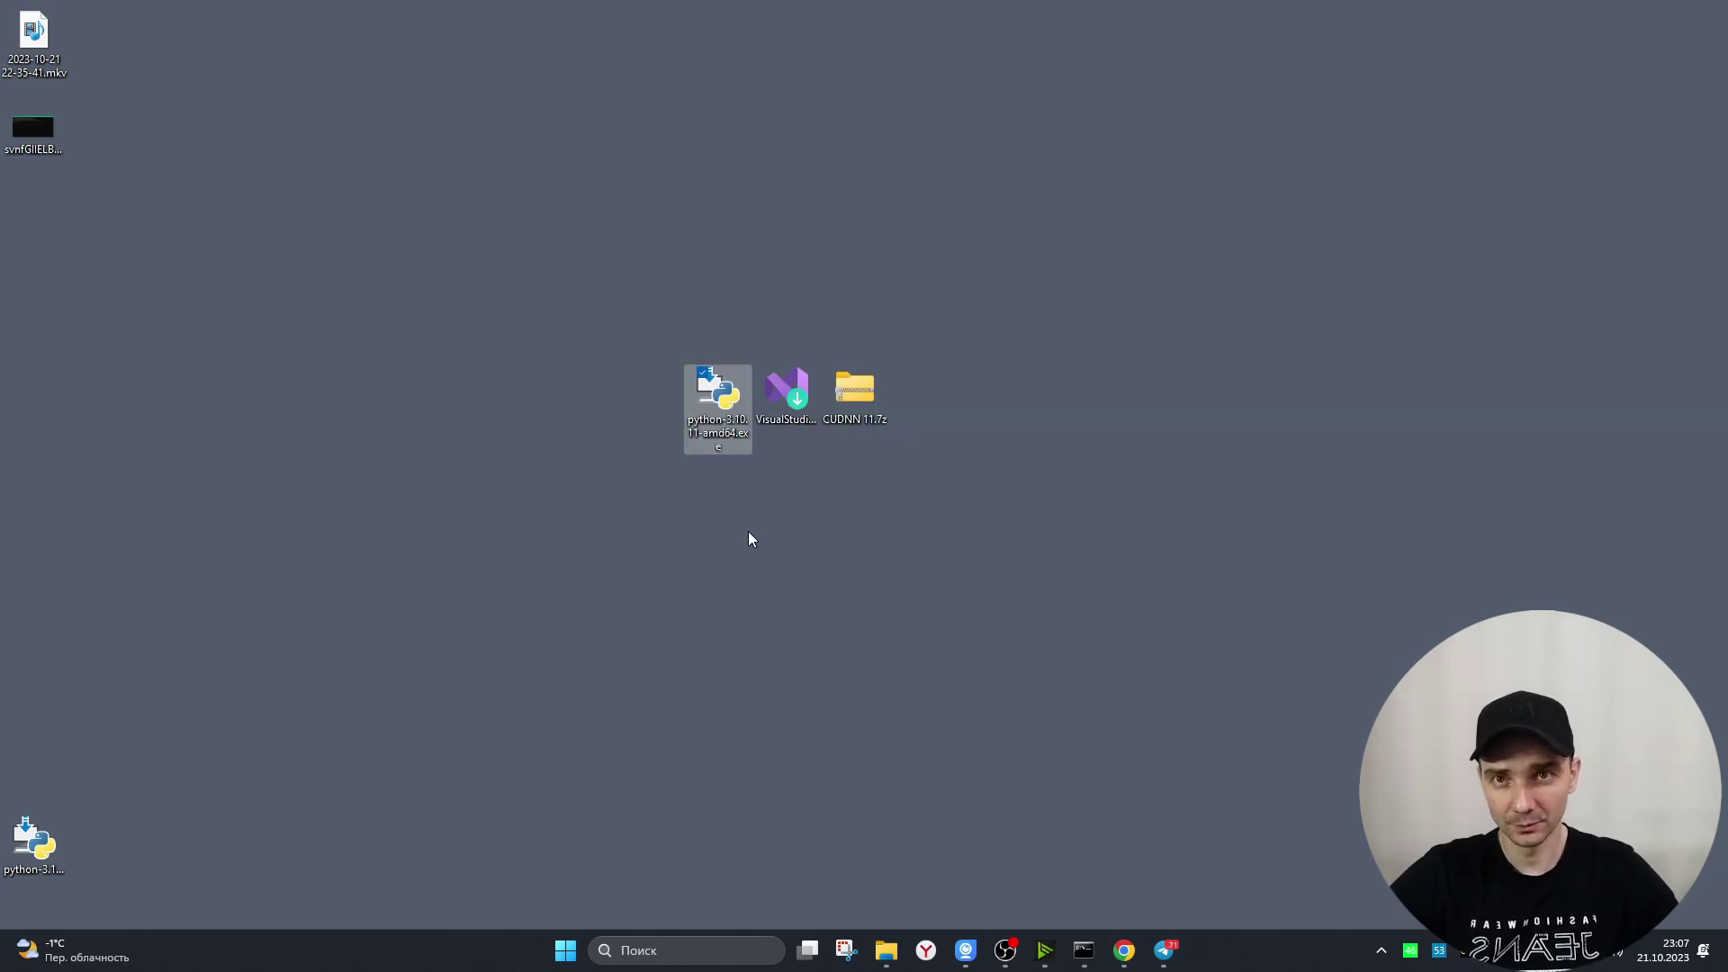
- Launch the python-3.10.11-amd64.exe installer from the desktop
{"action": "double_click", "coordinate": [705, 407]}
{"action": "left_click", "coordinate": [920, 490]}
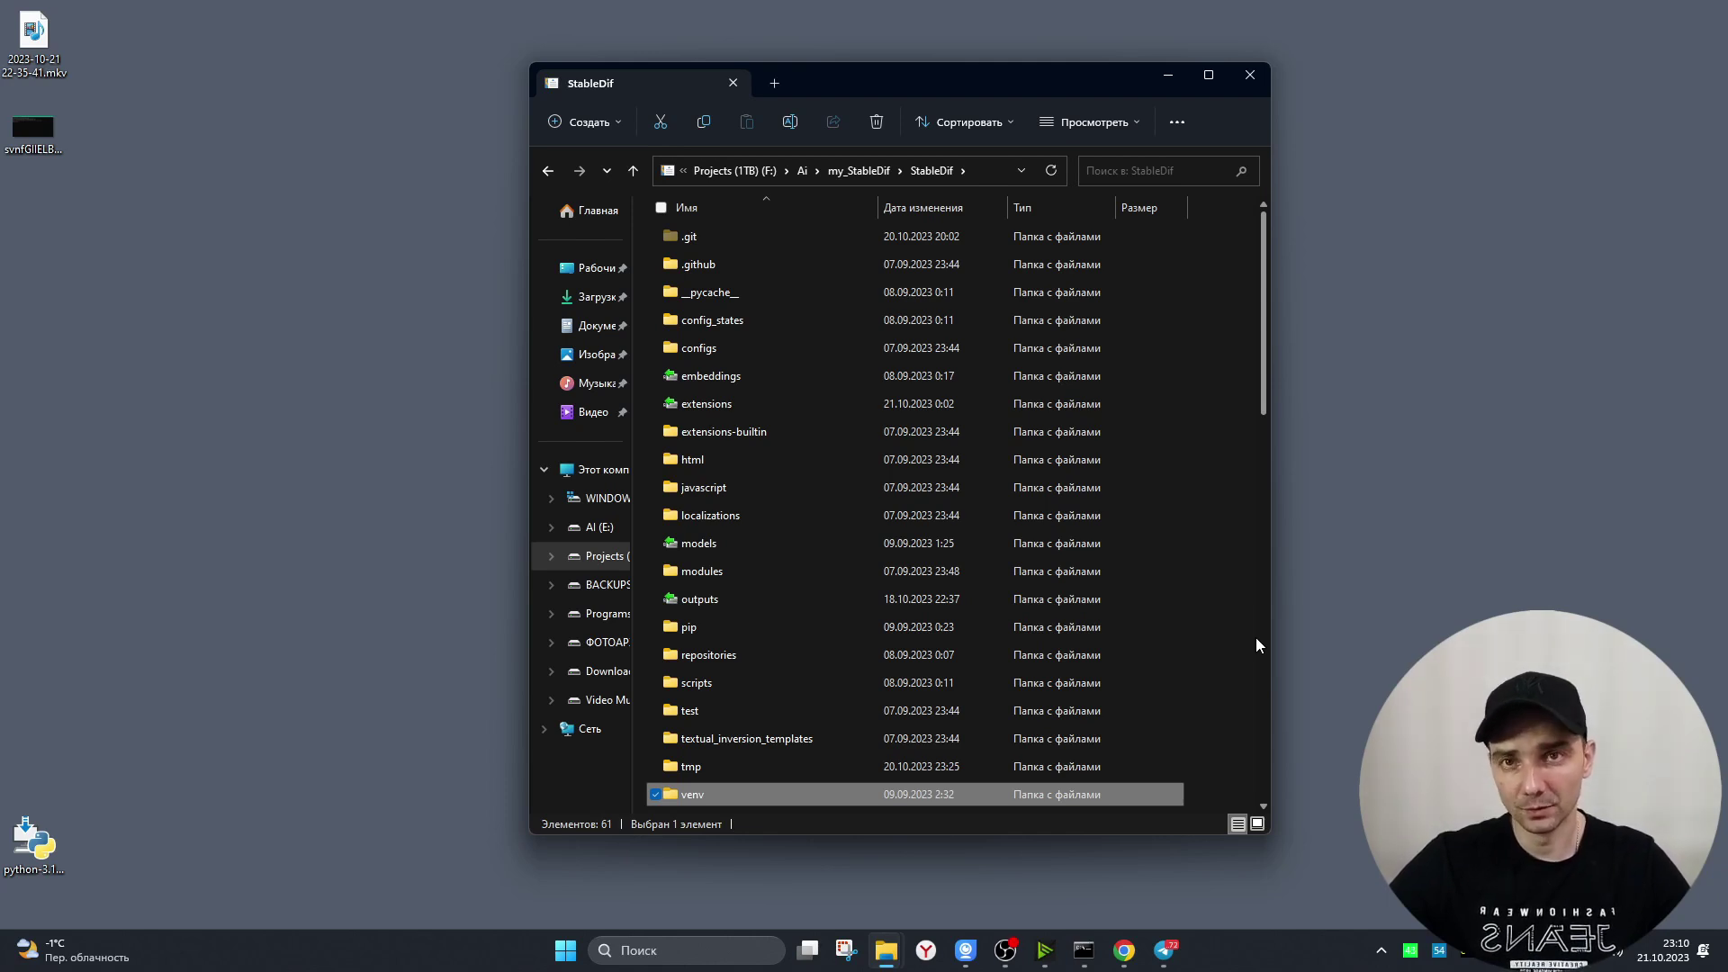
- Open pyvenv.cfg from the venv folder in Notepad++ and highlight part of its text
{"action": "double_click", "coordinate": [704, 796]}
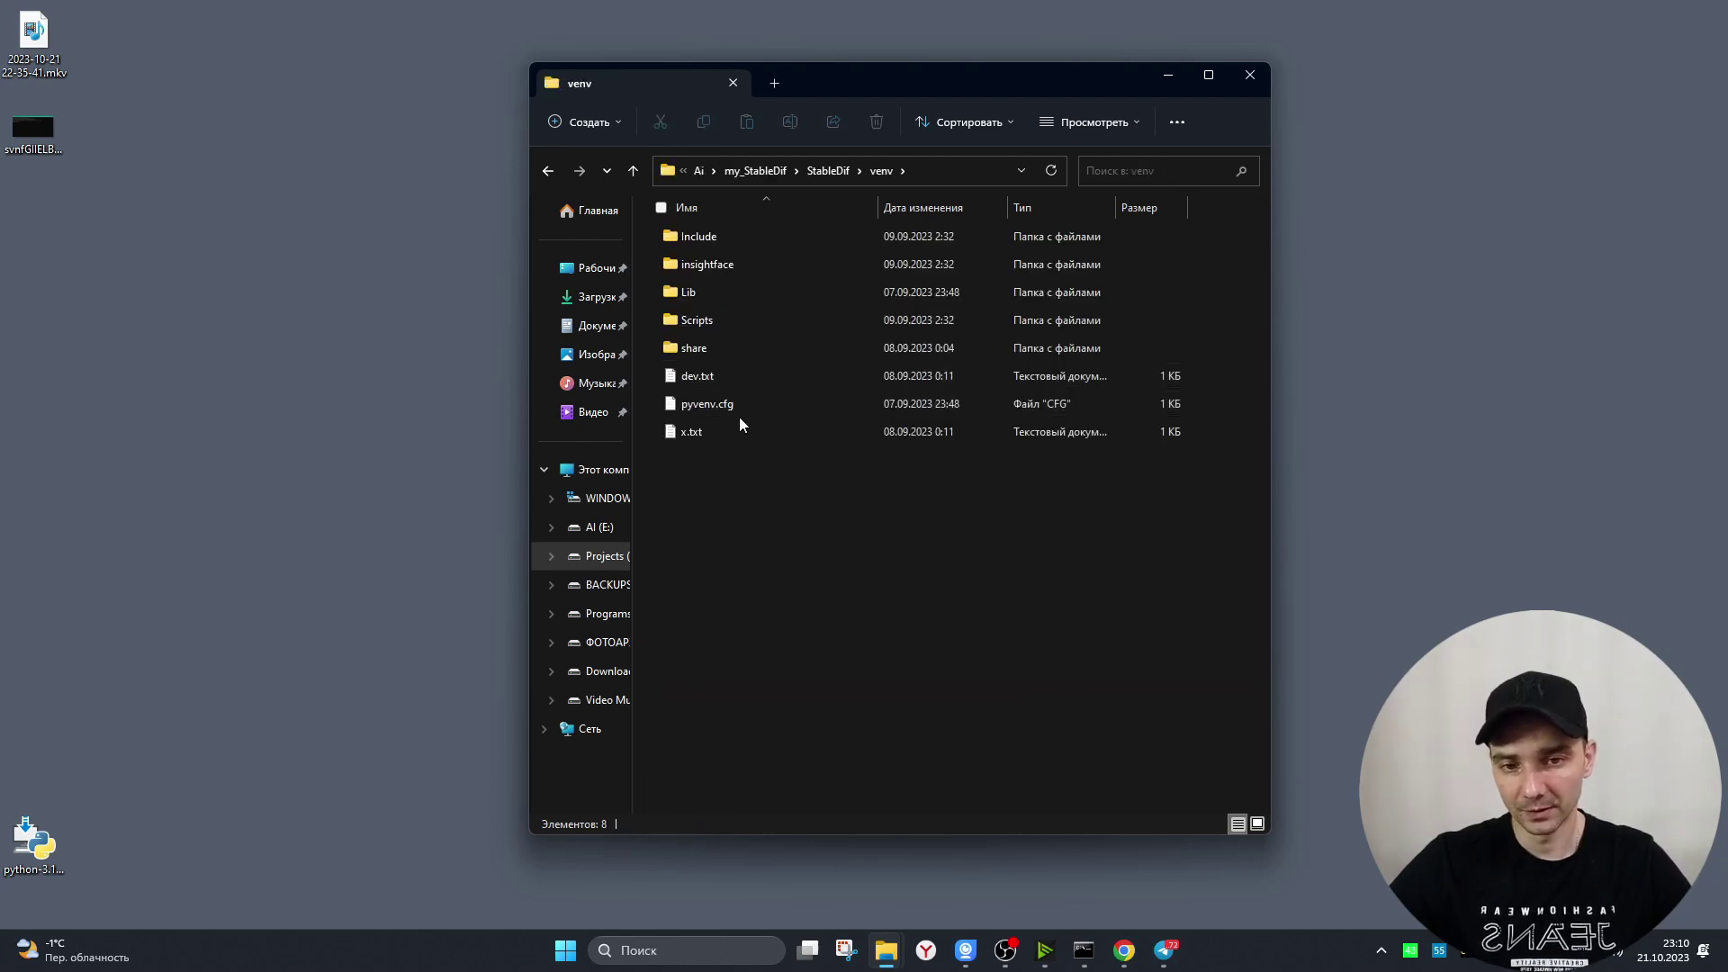
{"action": "left_click", "coordinate": [712, 406]}
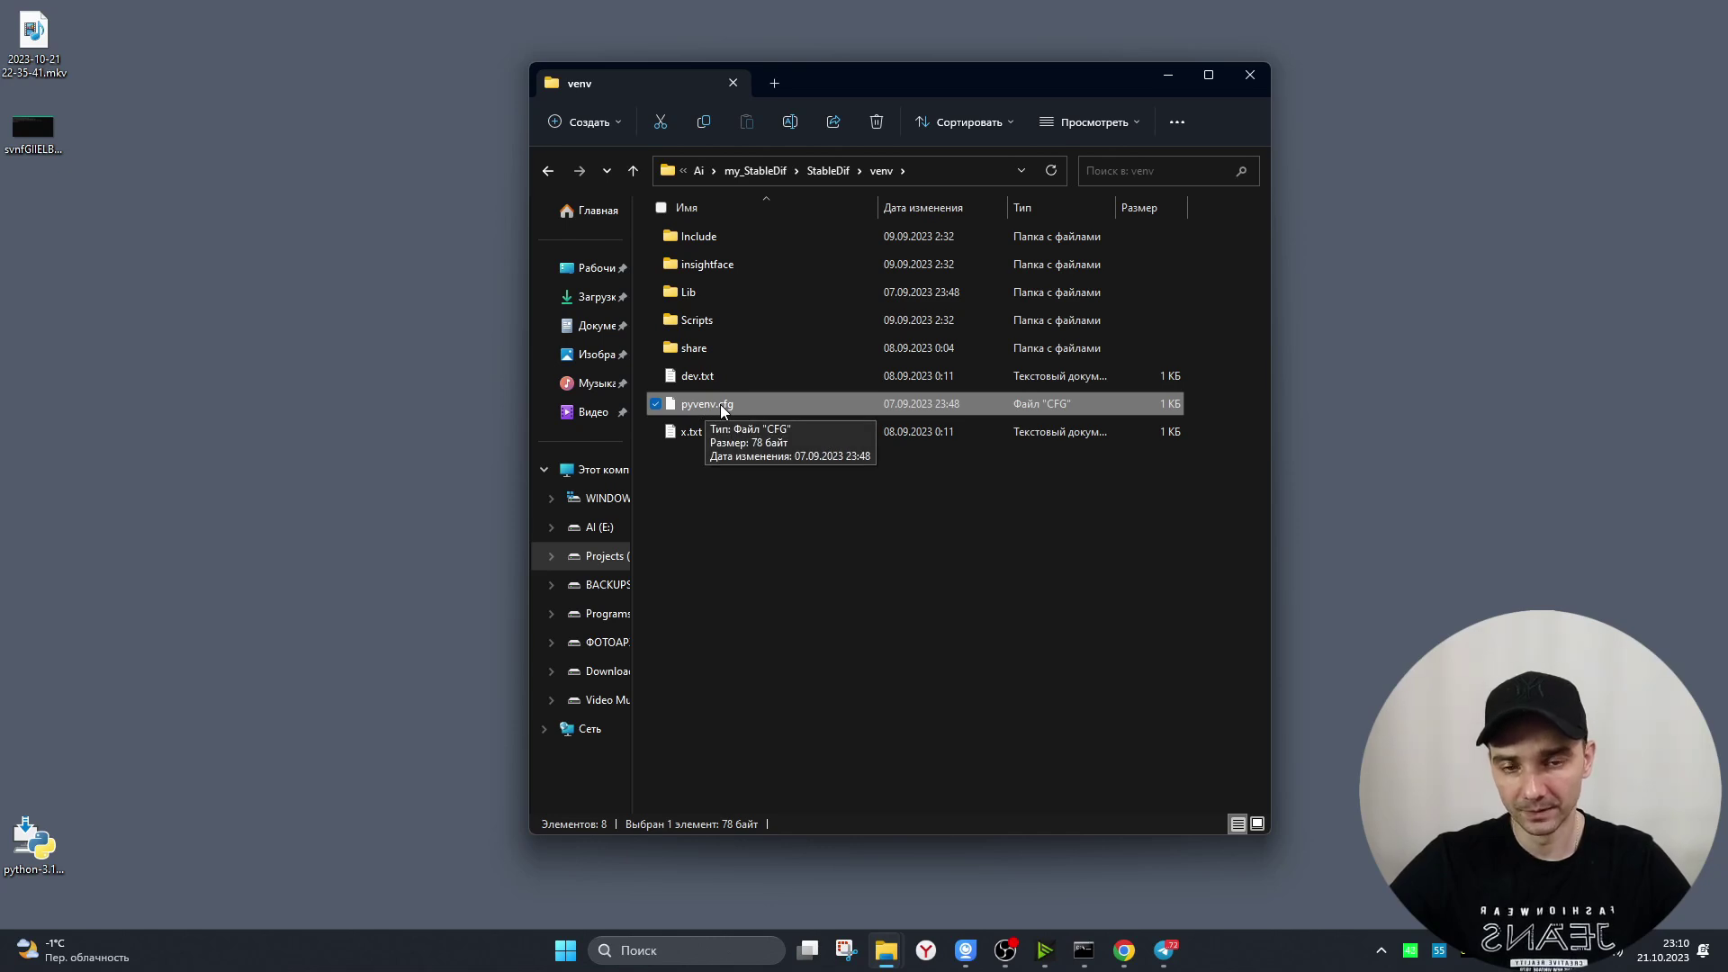
{"action": "right_click", "coordinate": [720, 403]}
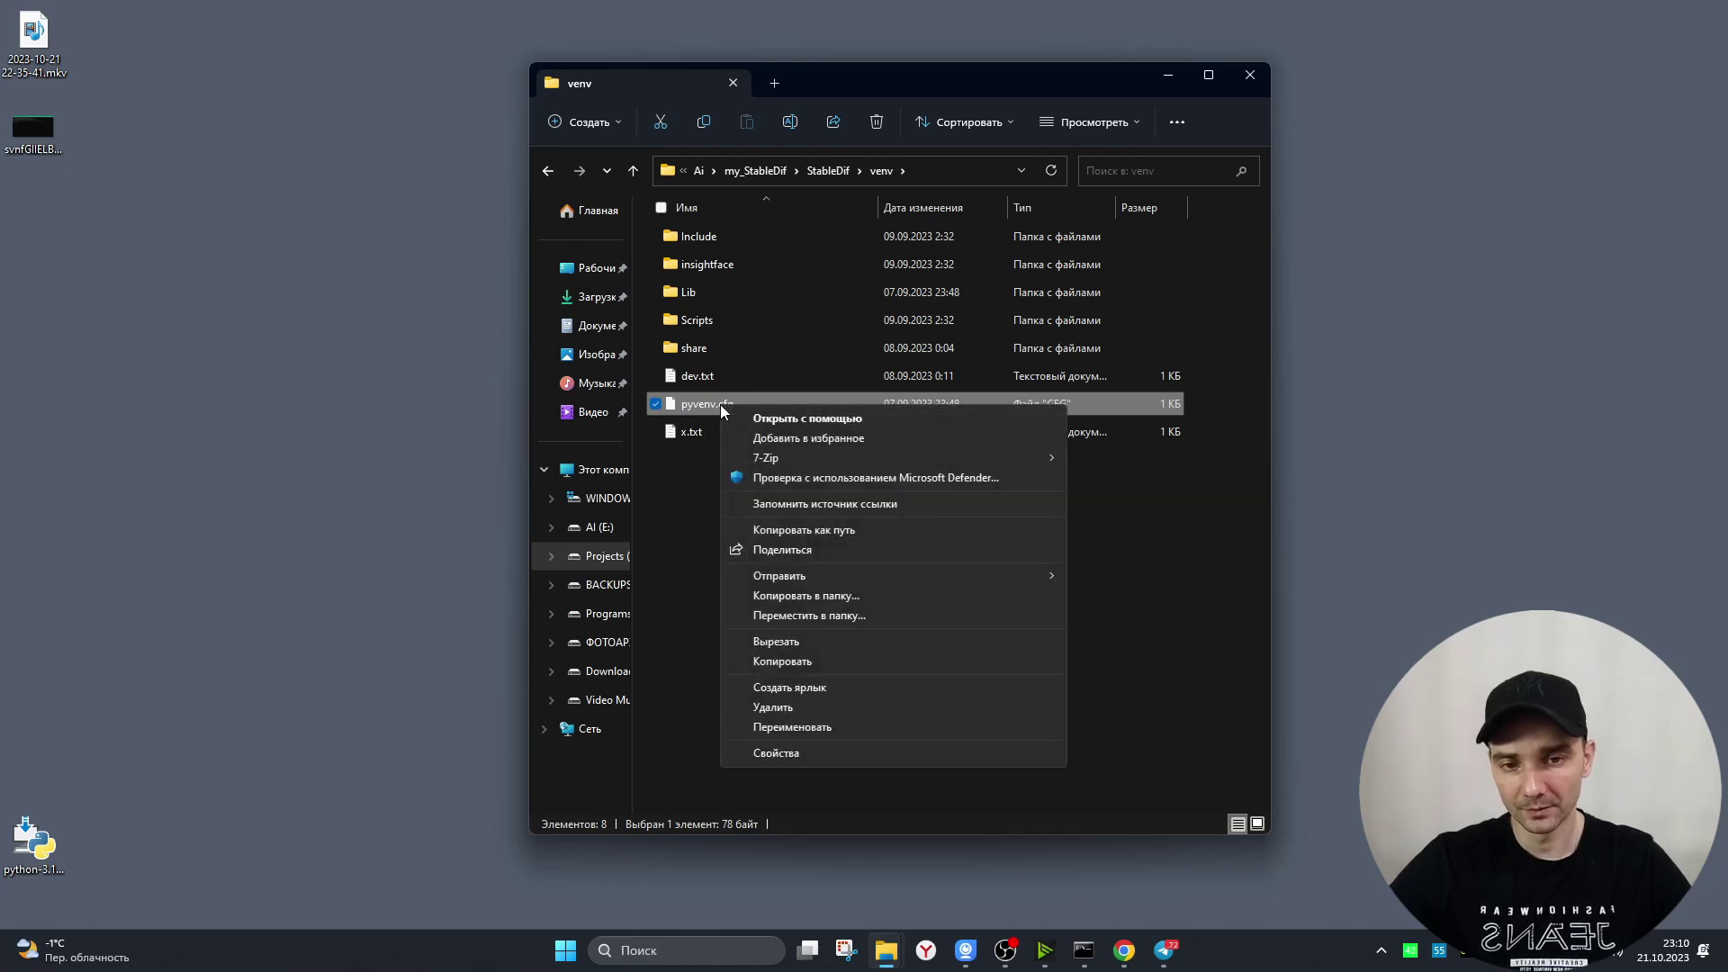
{"action": "left_click", "coordinate": [805, 419]}
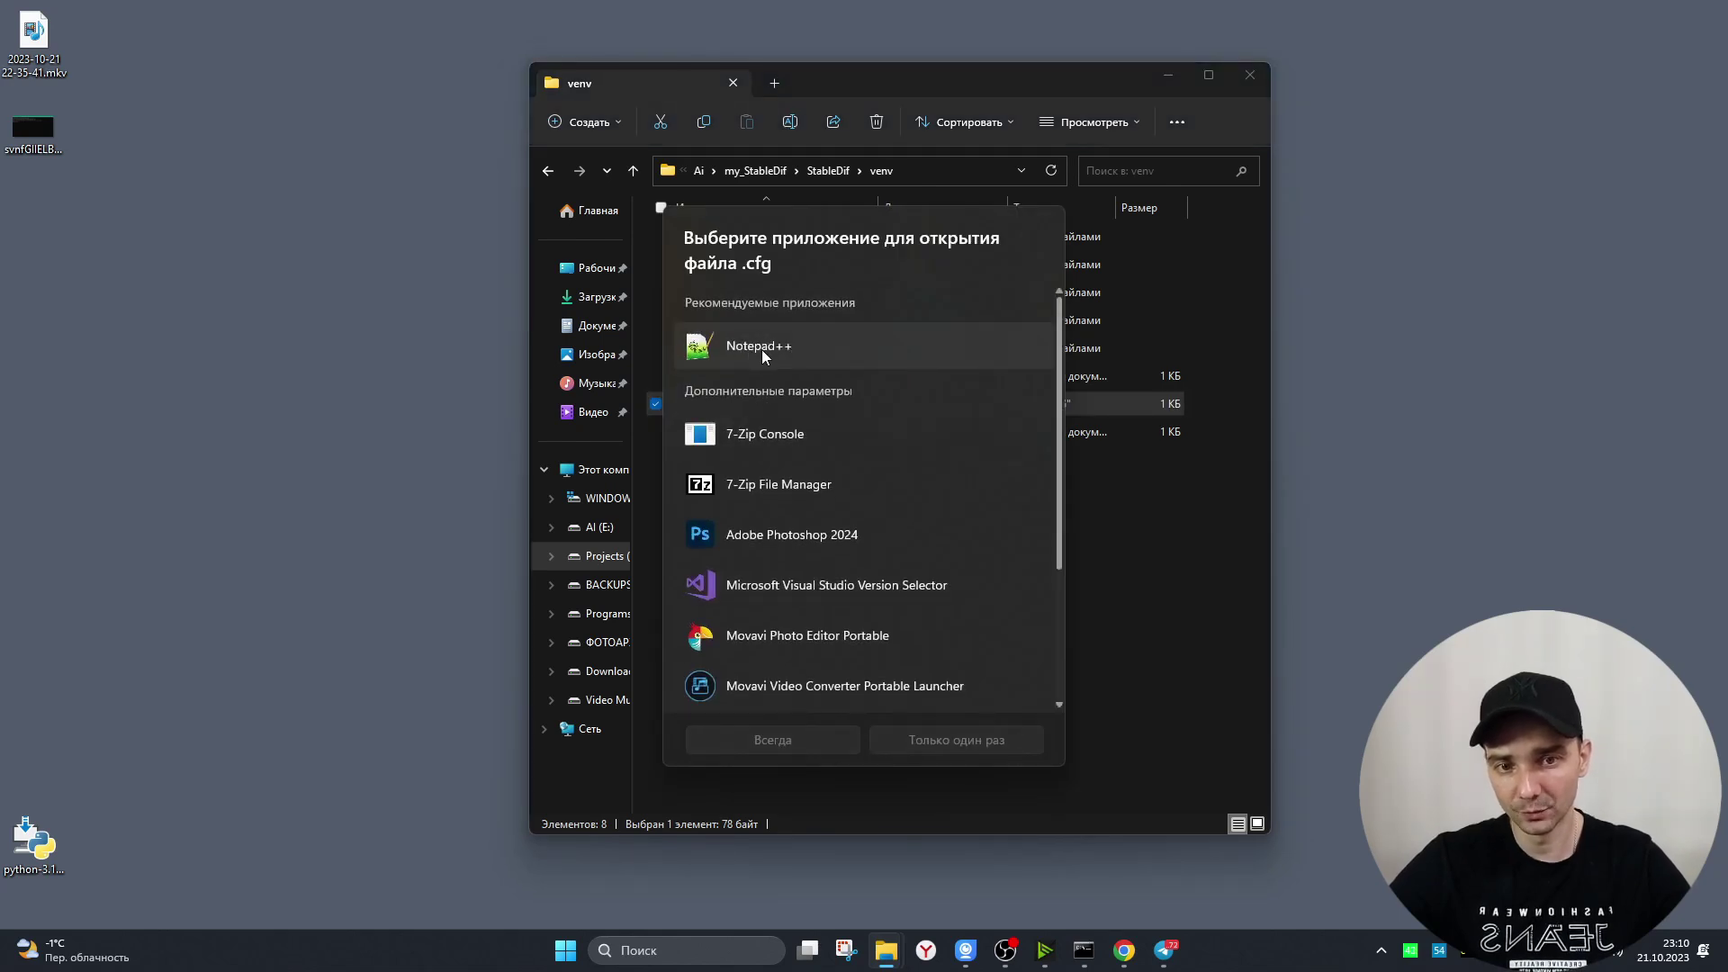
{"action": "left_click_drag", "start_coordinate": [563, 171], "coordinate": [459, 171]}
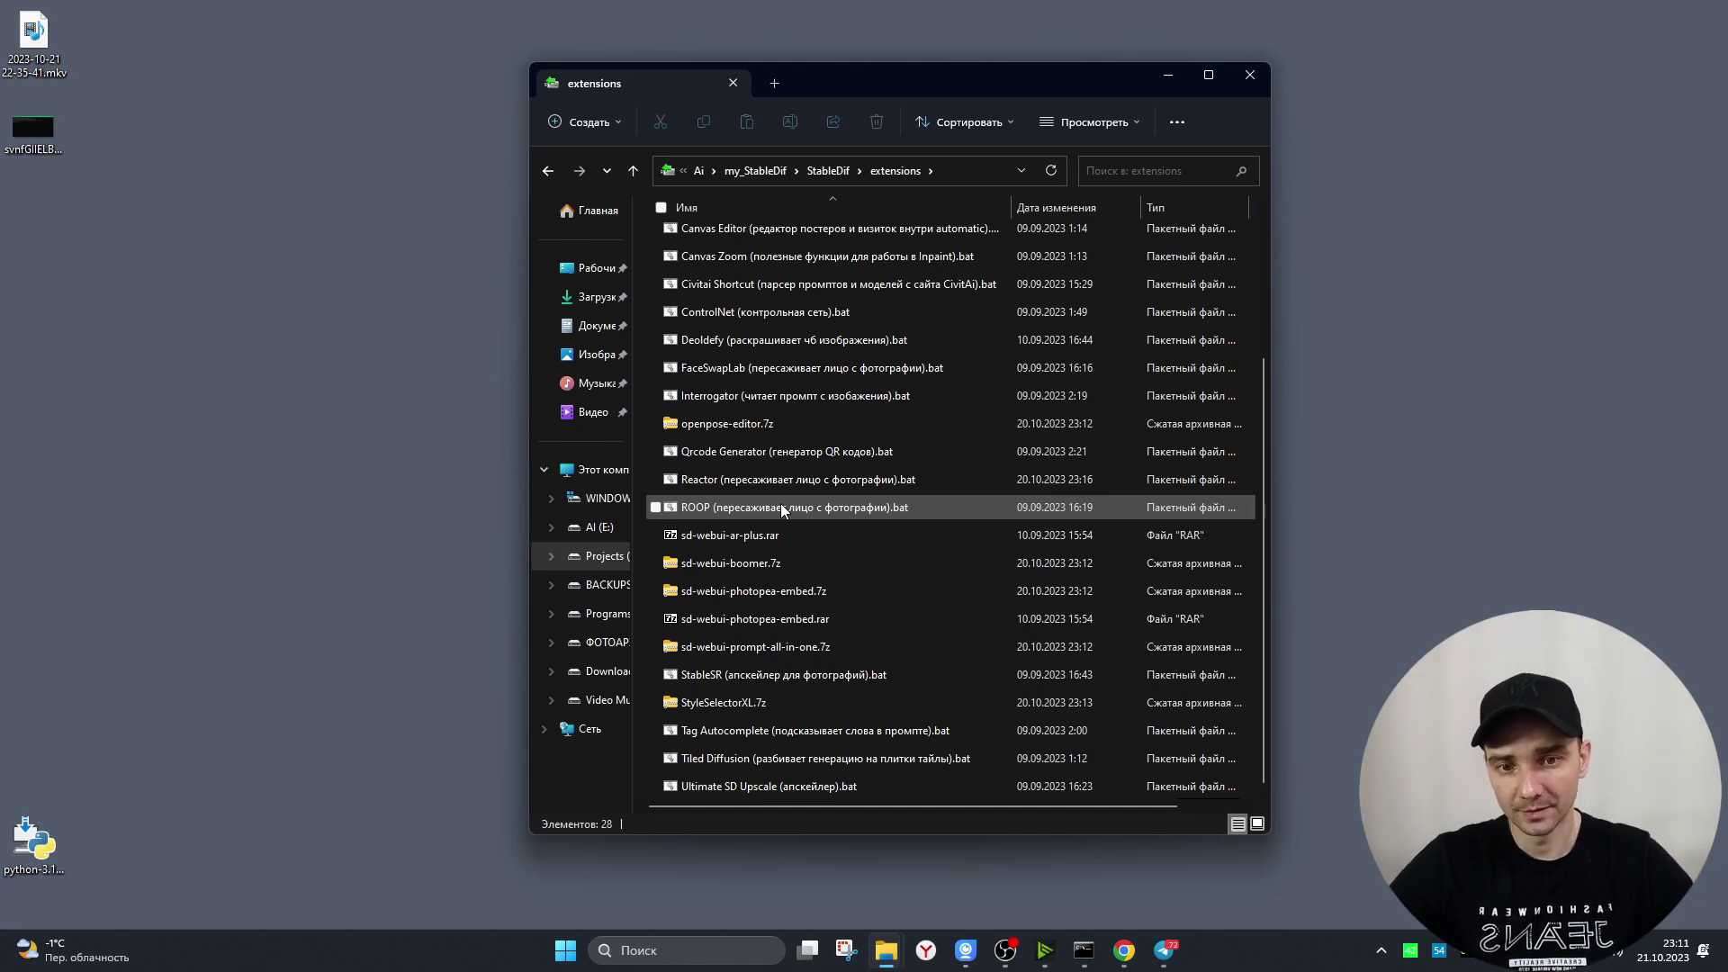
- Locate the Reactor and FaceSwapLab face-swap .bat files in the StableDif extensions folder, selecting each in turn
{"action": "left_click", "coordinate": [722, 486]}
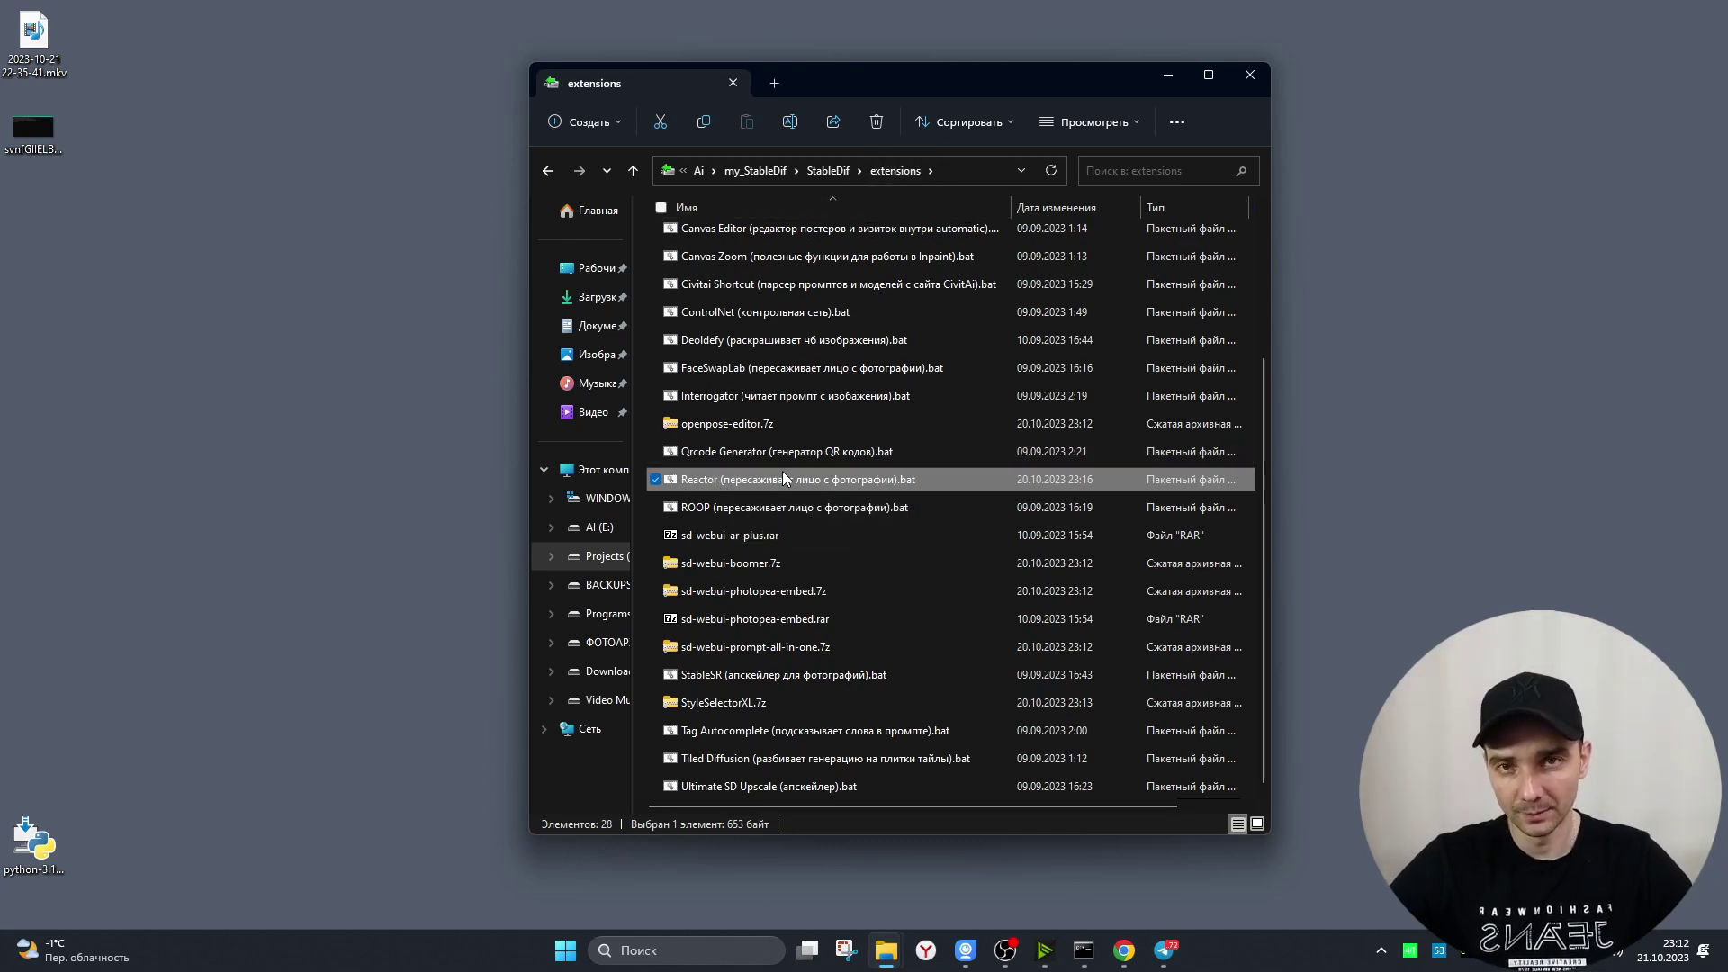
{"action": "left_click", "coordinate": [861, 369]}
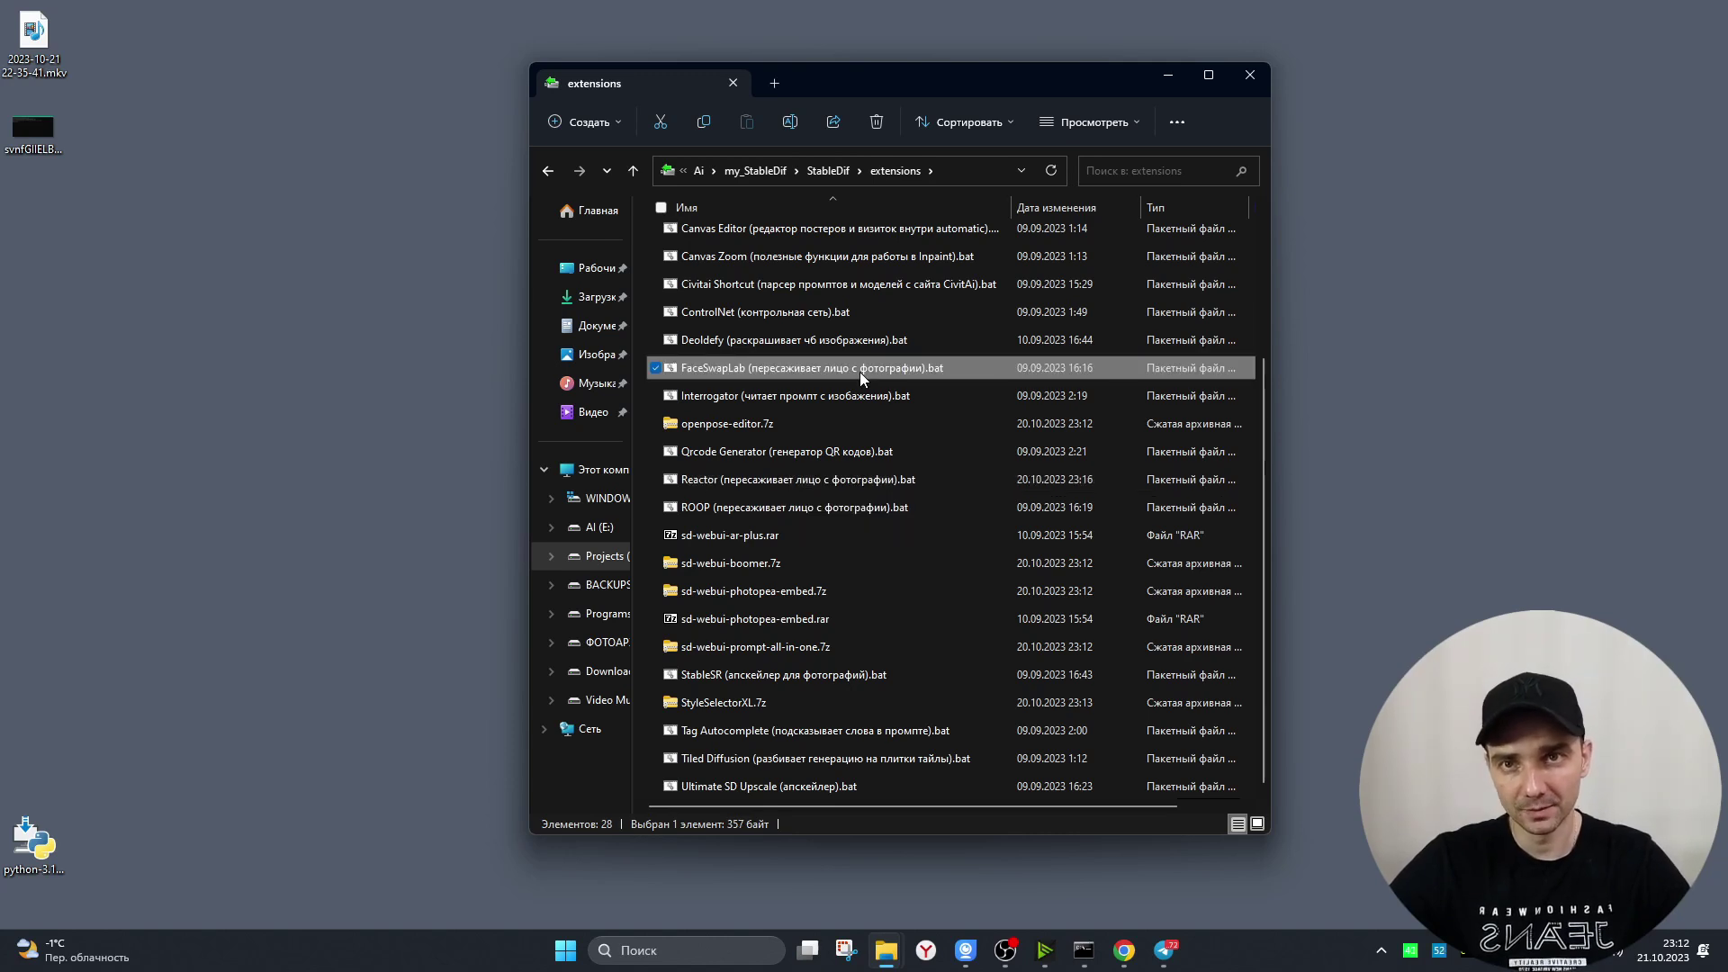